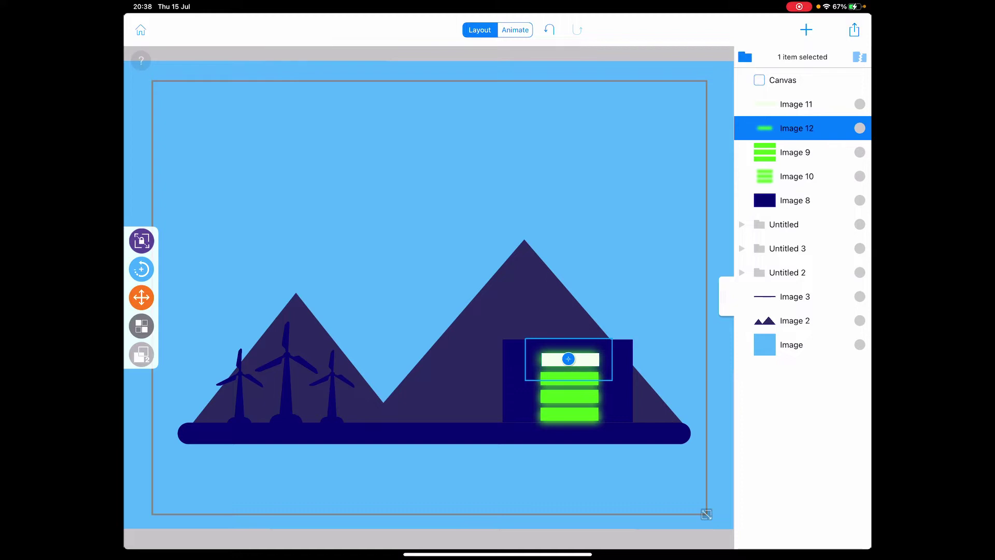
- Move Image 12 above Image 11 in the layer stack, leaving it at full opacity
click(141, 326)
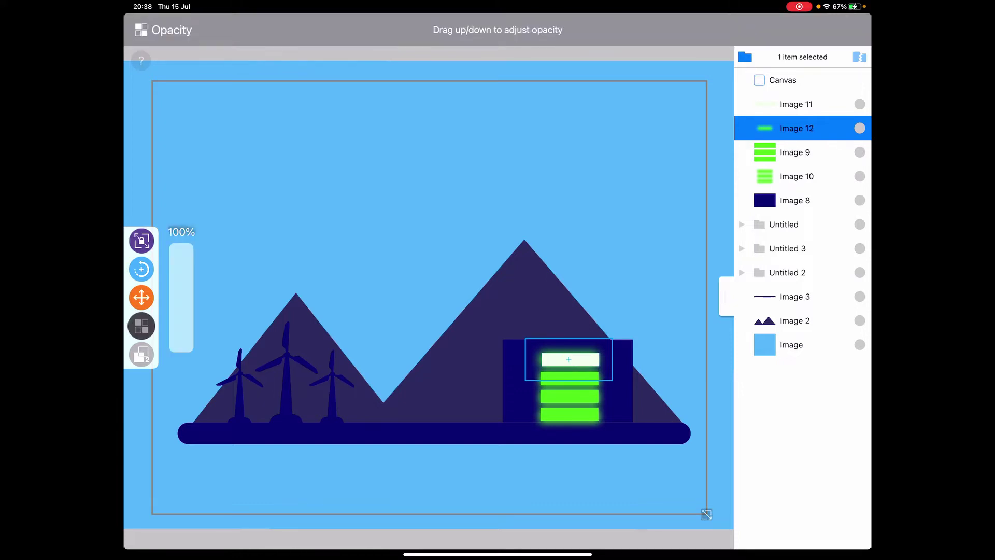
mouse_move(182, 207)
mouse_down()
mouse_move(181, 311)
mouse_move(198, 158)
mouse_move(195, 235)
mouse_move(191, 189)
mouse_move(182, 280)
mouse_move(189, 166)
mouse_up()
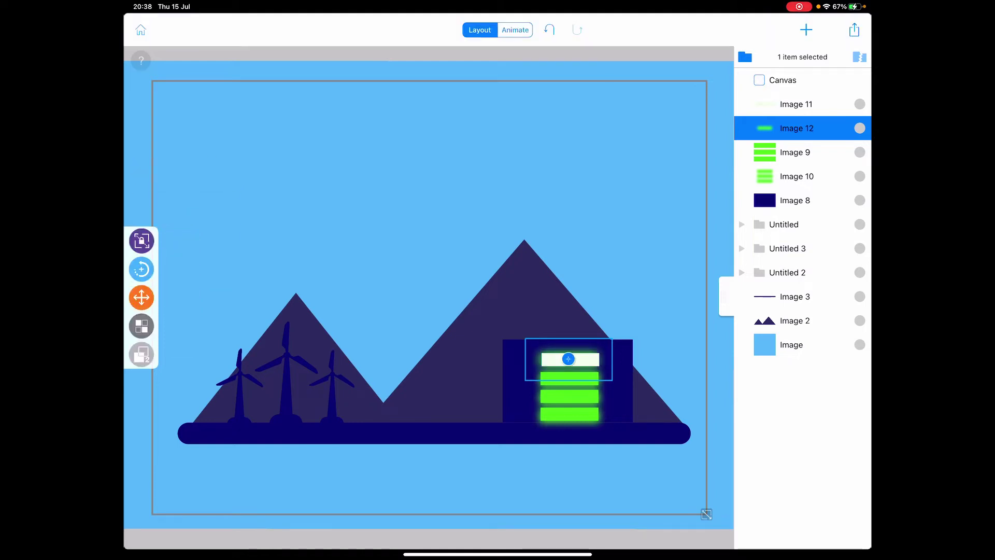
drag(797, 128, 798, 103)
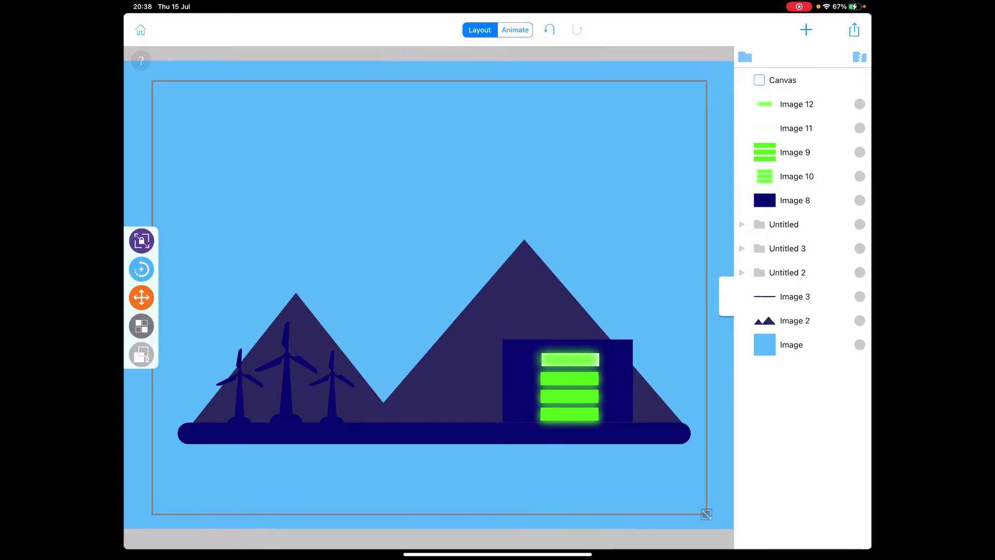
click(141, 326)
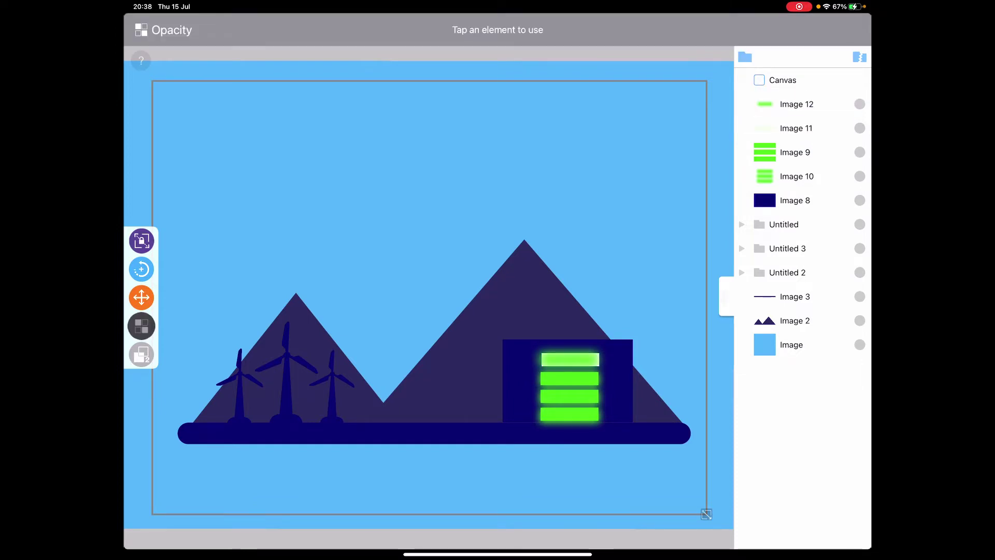
click(141, 325)
- Select the Image 12 glow layer and confirm its opacity stays at 100%
click(569, 359)
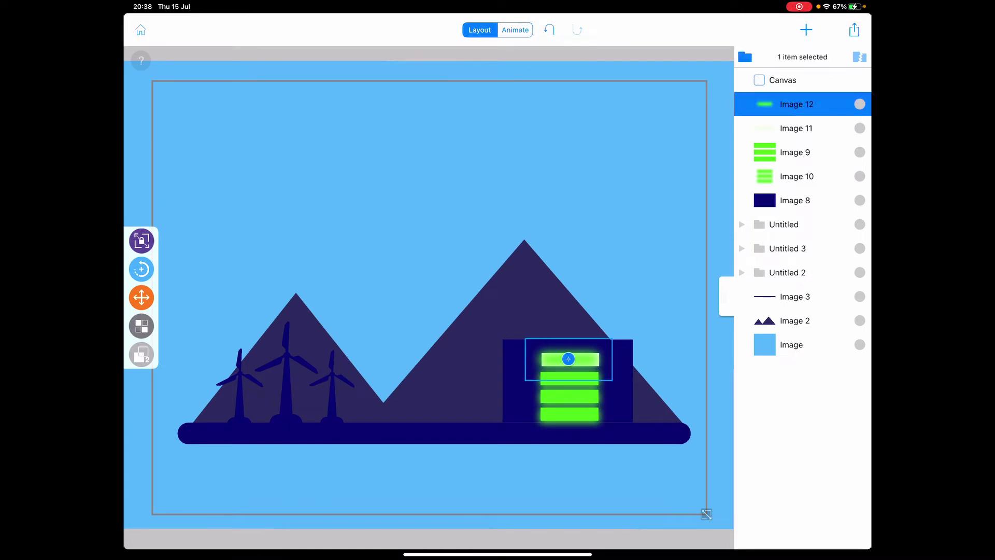
click(142, 326)
drag(178, 228, 193, 188)
click(141, 326)
- Nudge the glow a pixel or two up and right over the battery's top bar
click(141, 297)
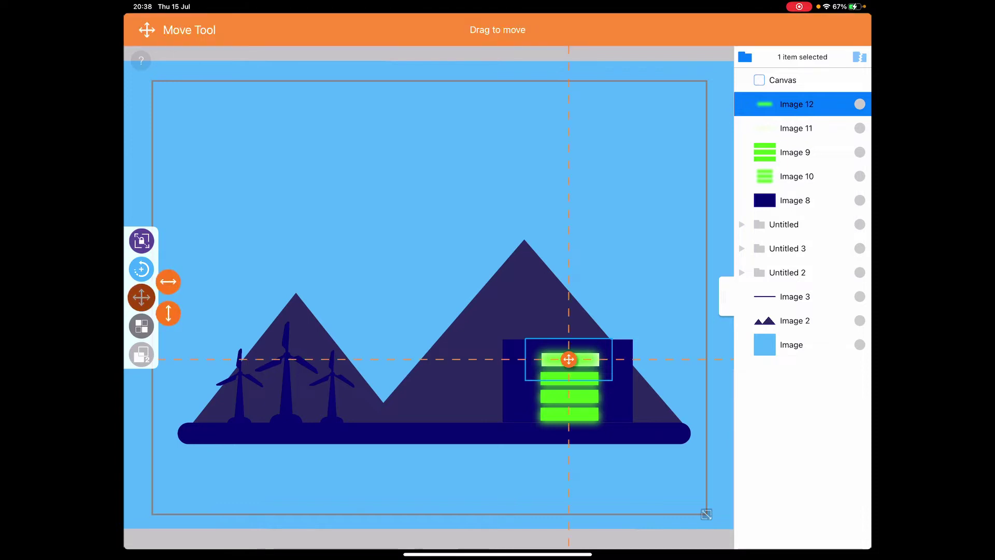
drag(568, 358, 568, 358)
click(568, 358)
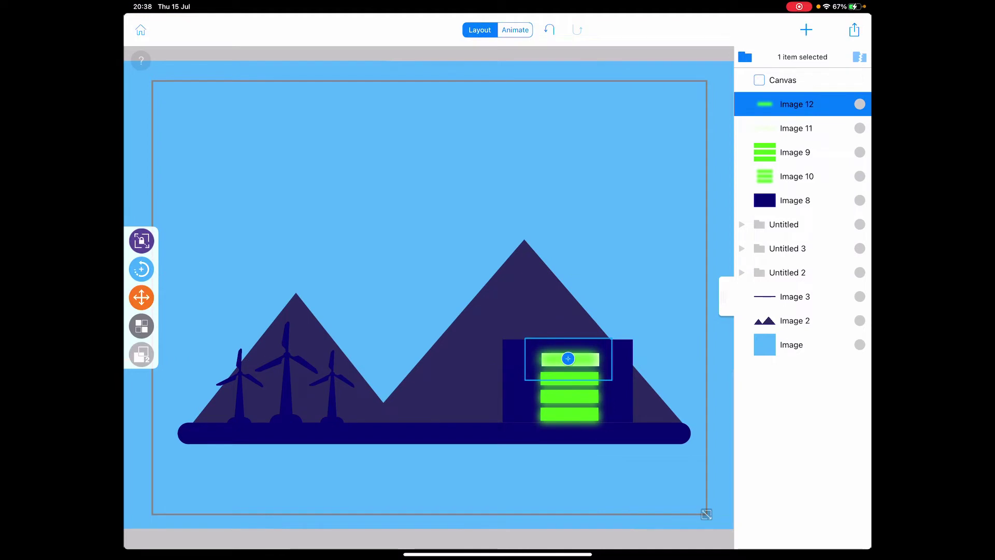
click(804, 29)
- Add slice4 from the Windmill folder as Image 13 and scale it proportionally to 31%
click(833, 57)
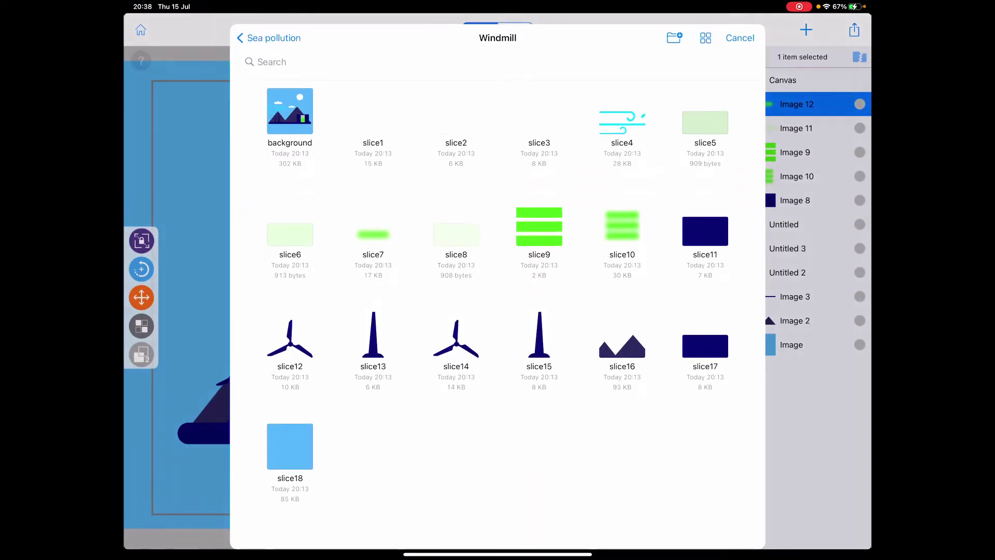
click(622, 123)
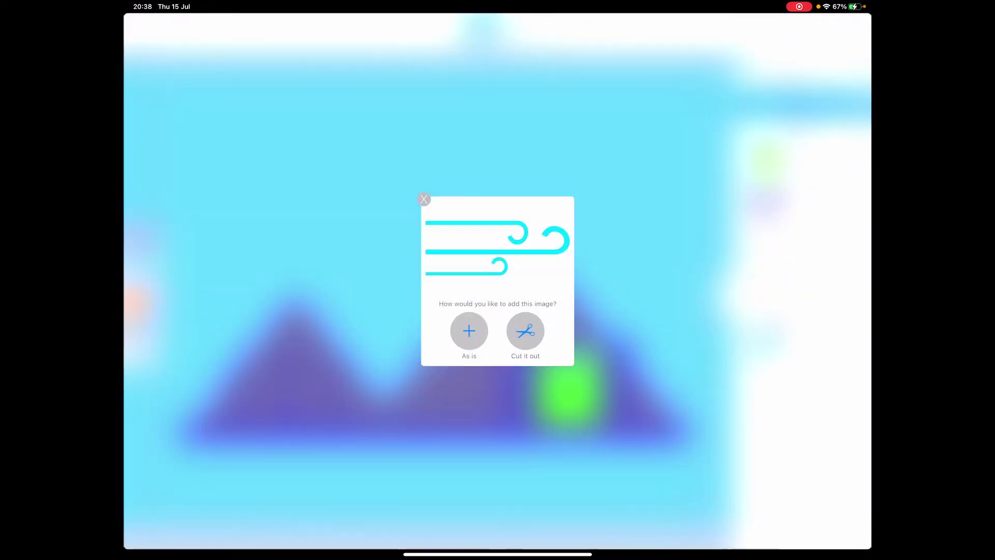
click(468, 329)
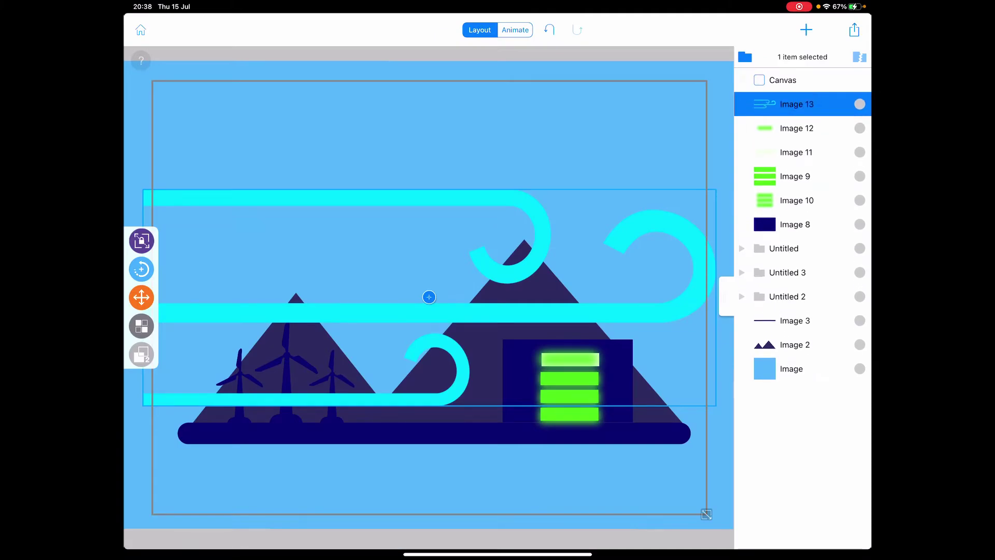
click(141, 240)
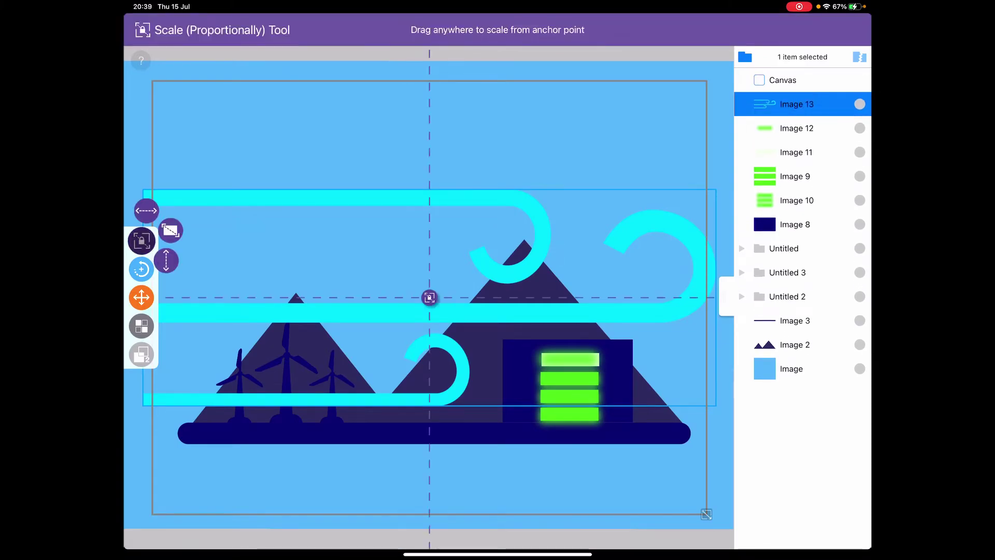
drag(629, 117, 492, 241)
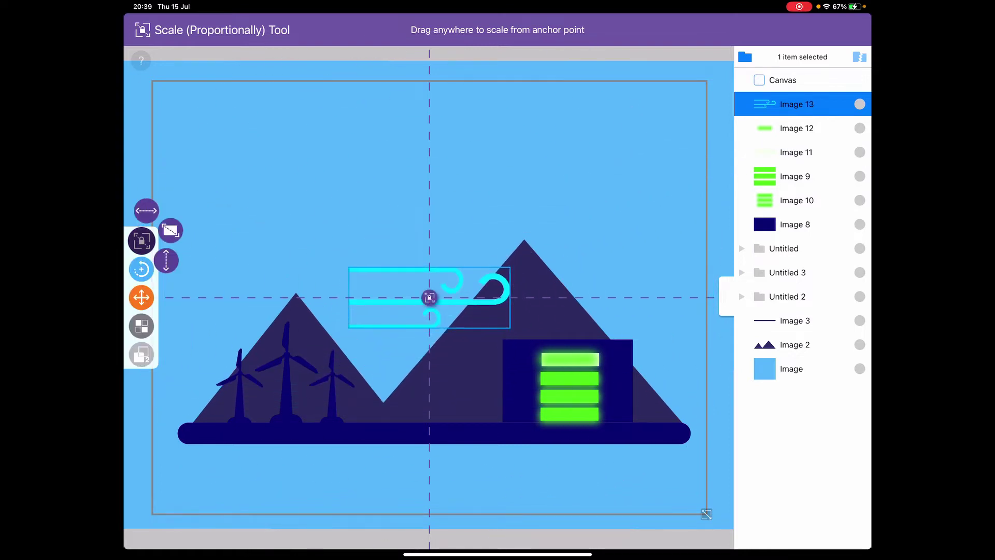
click(141, 241)
click(142, 297)
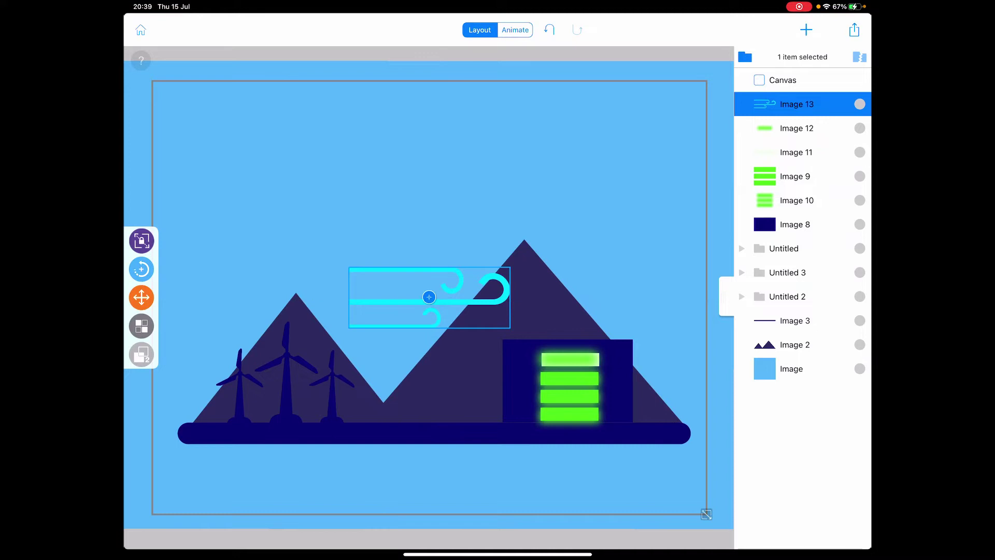
- Move the wind gust left over the small mountain, then just past the canvas's left edge
click(141, 297)
drag(429, 297, 218, 302)
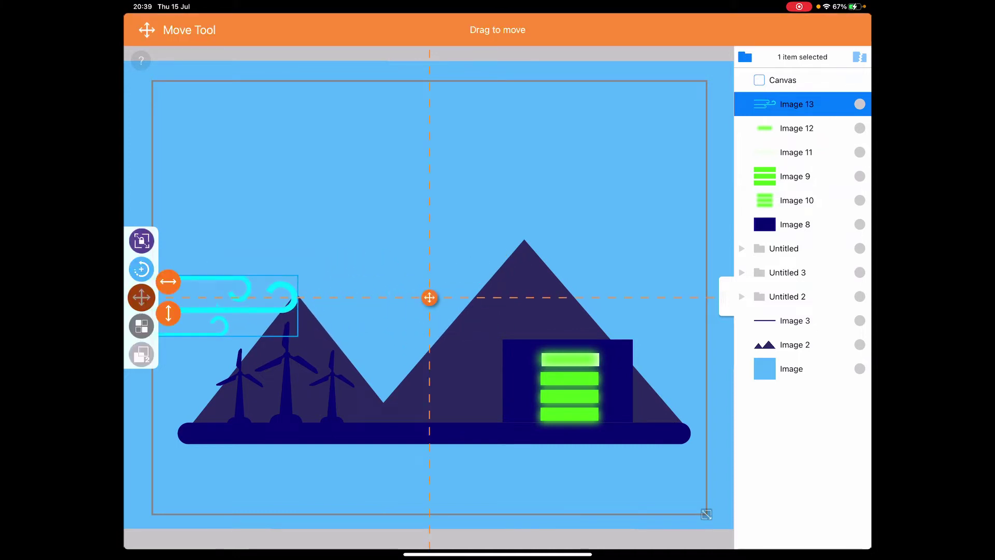
click(142, 297)
scroll(444, 290, down, 3)
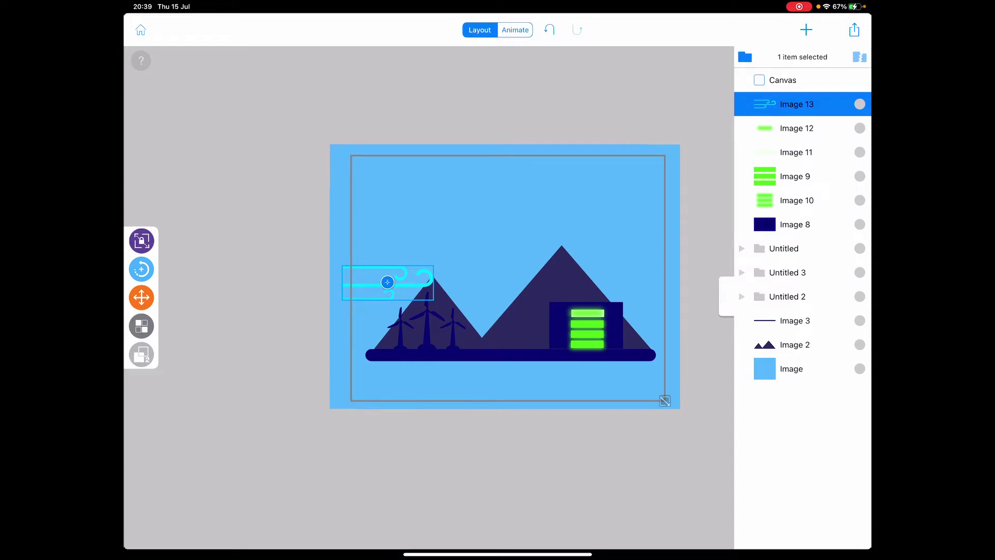
click(141, 297)
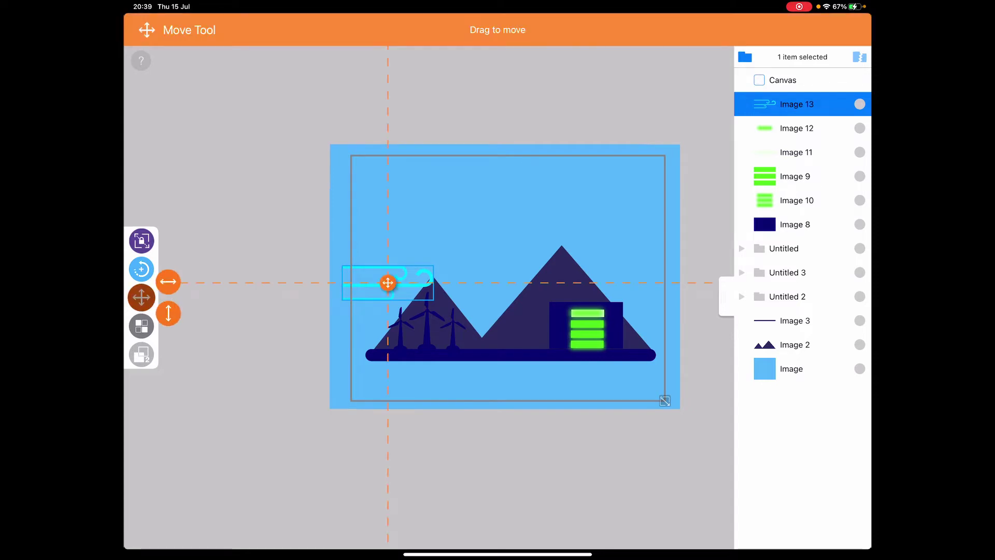
drag(388, 282, 300, 279)
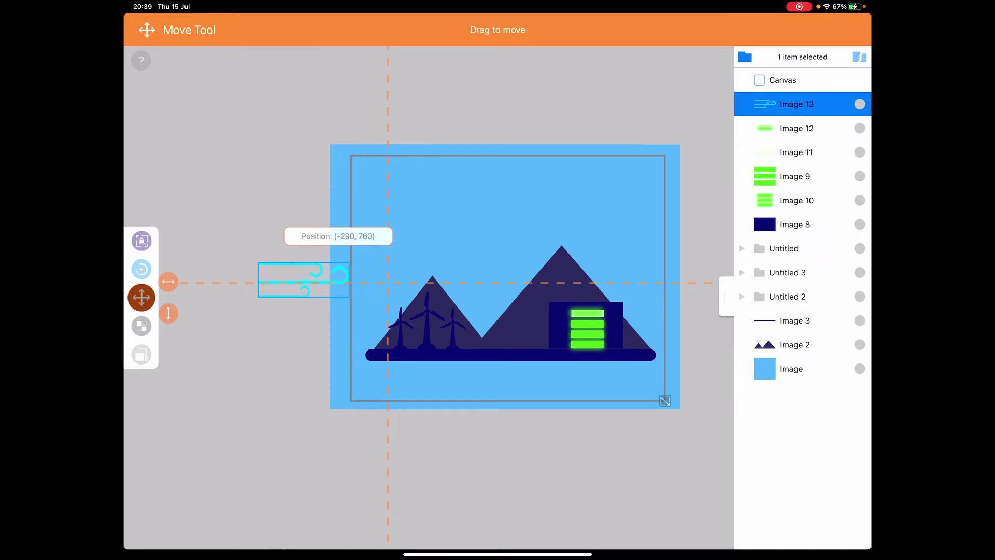
click(141, 297)
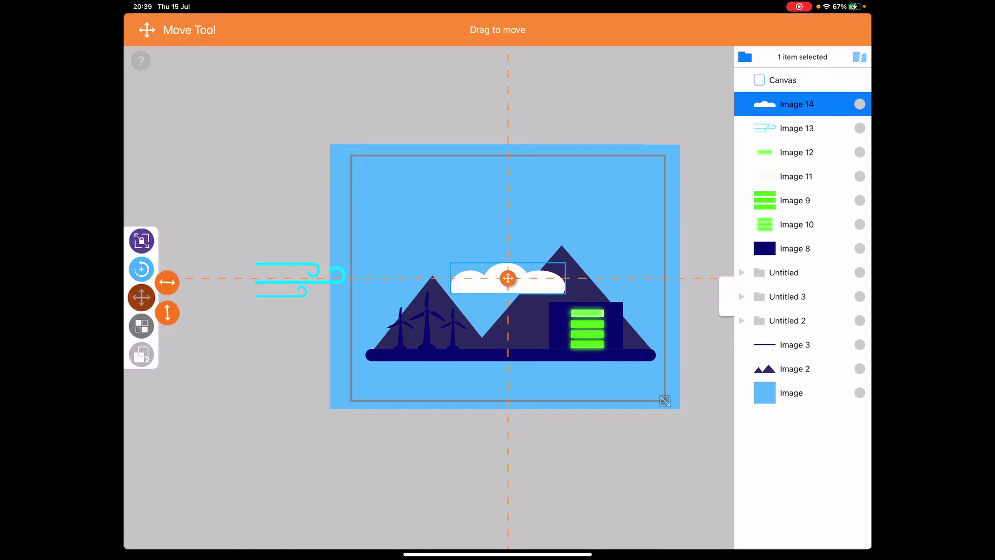
- Shrink the first cloud, Image 14, to about half size
click(142, 297)
click(141, 239)
drag(565, 278, 424, 250)
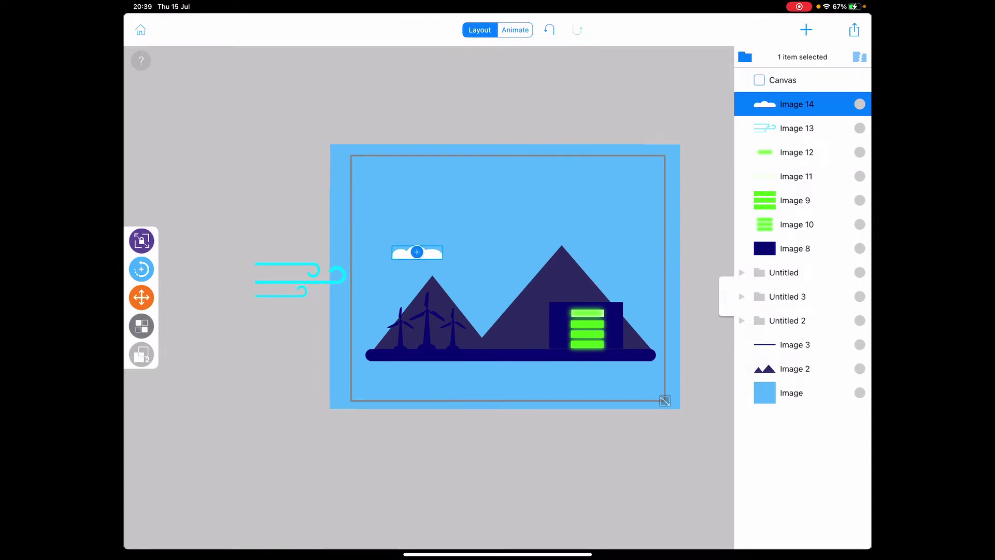
- Add a second cloud from the Windmill folder, move it up-right and scale it to 73%
click(806, 30)
click(834, 57)
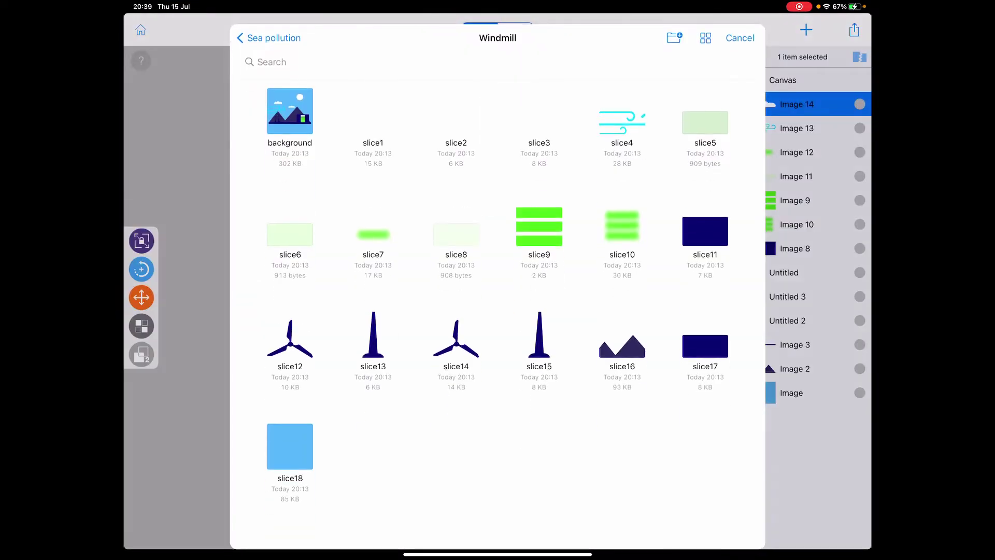
click(456, 111)
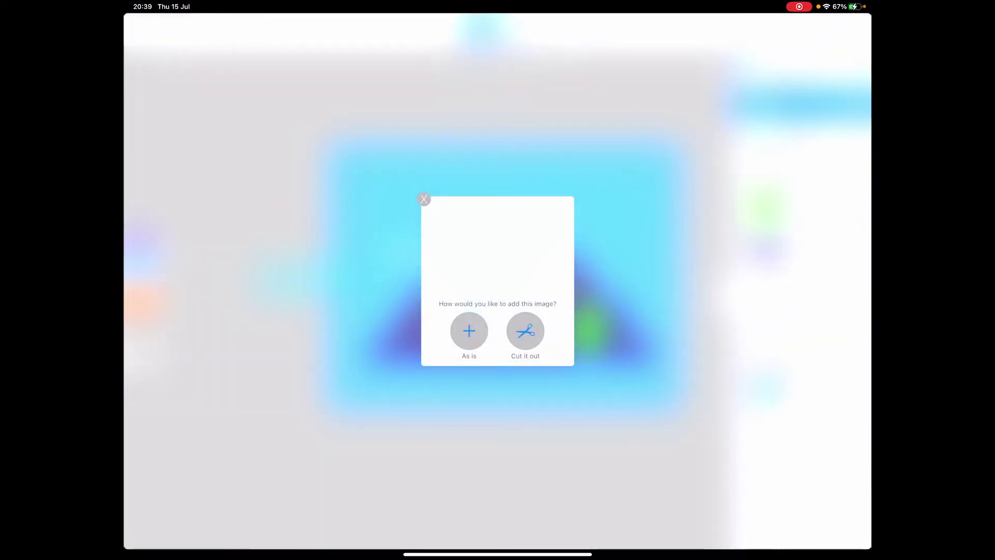
click(466, 328)
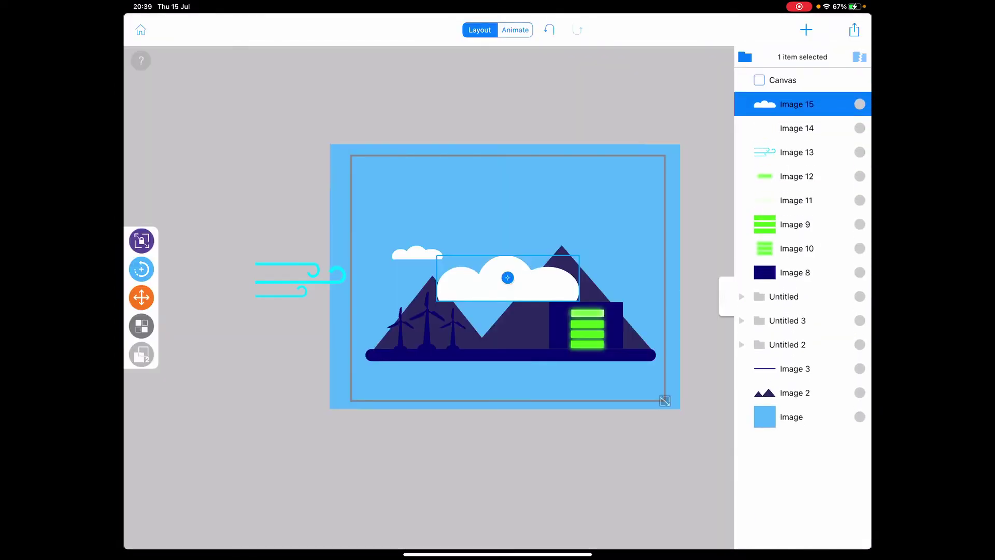
drag(507, 278, 549, 218)
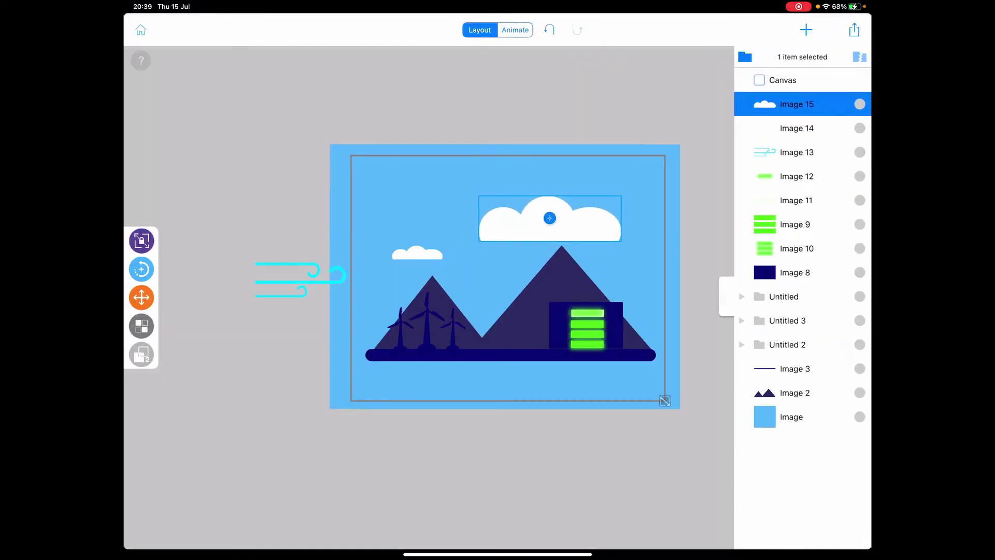
click(142, 240)
drag(597, 170, 548, 226)
click(142, 240)
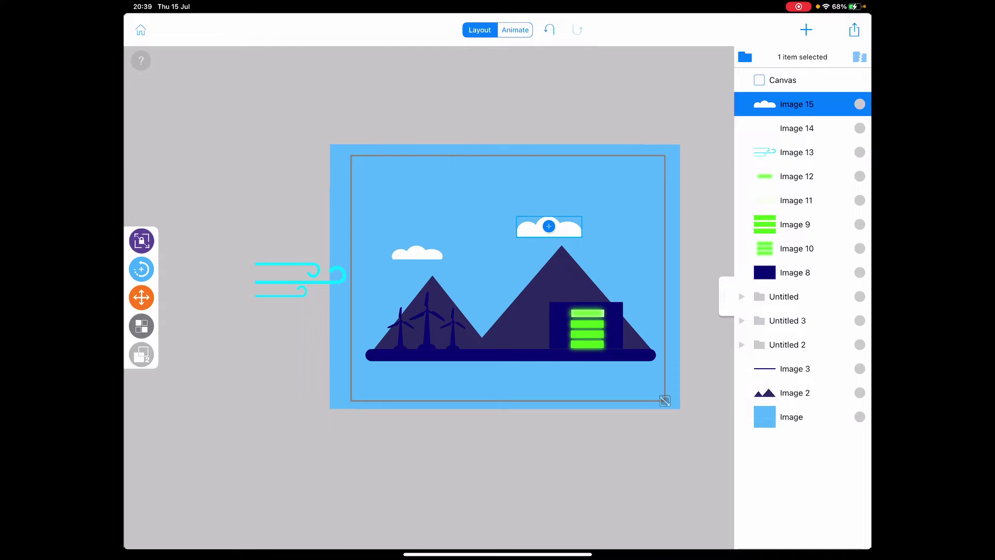
- Add the white circle image from the Windmill folder and move it to the sky's top centre
click(806, 29)
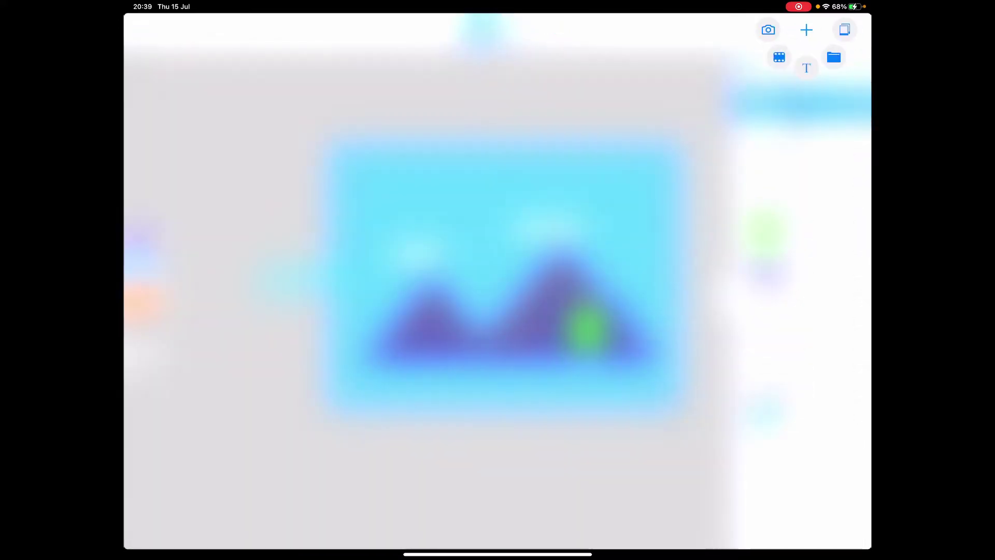
click(833, 56)
click(290, 446)
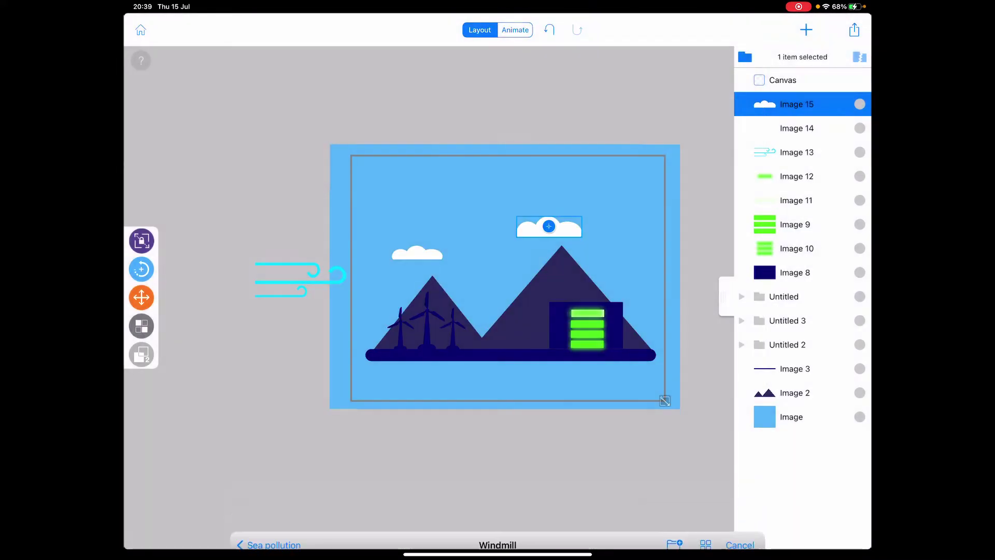
click(469, 329)
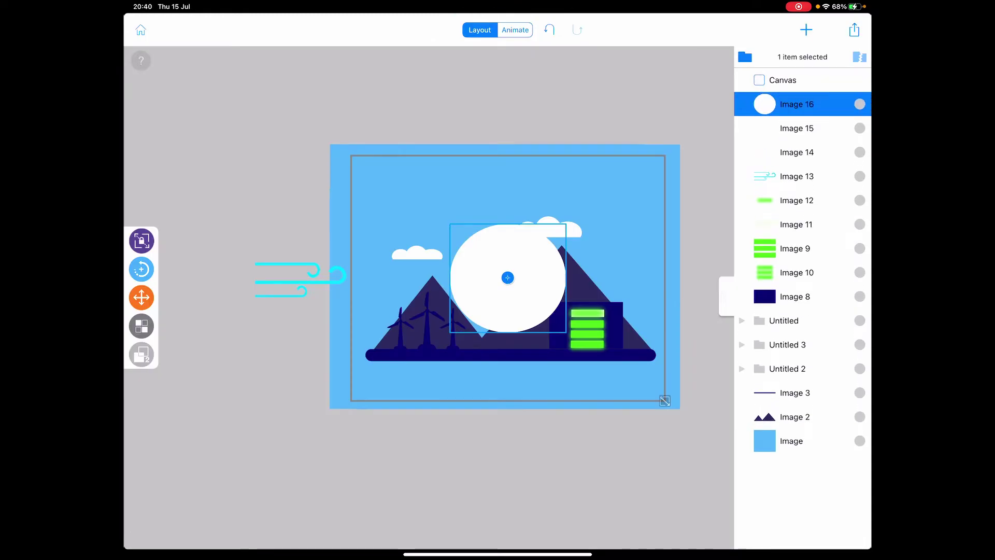
drag(508, 278, 481, 210)
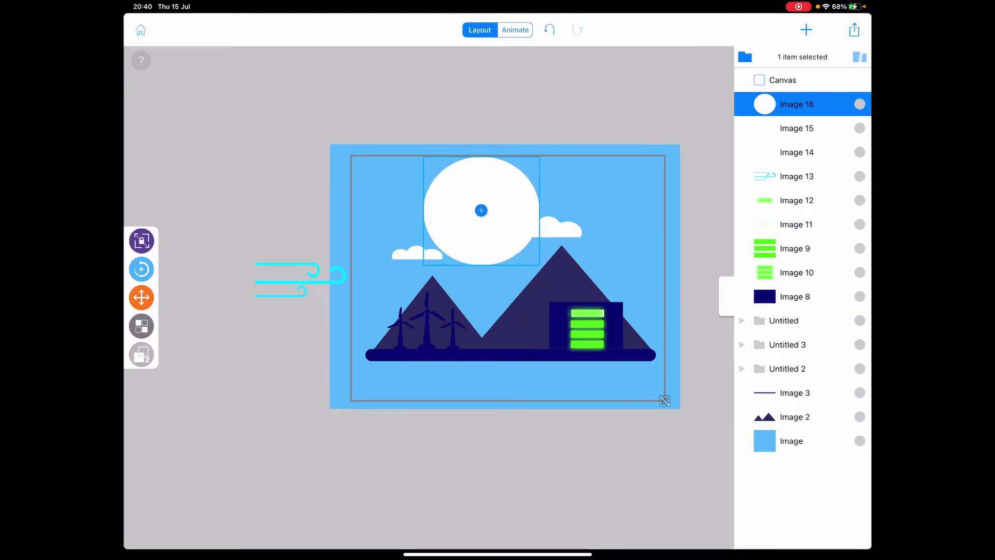
- Scale the white sun proportionally down to about 37%
click(141, 240)
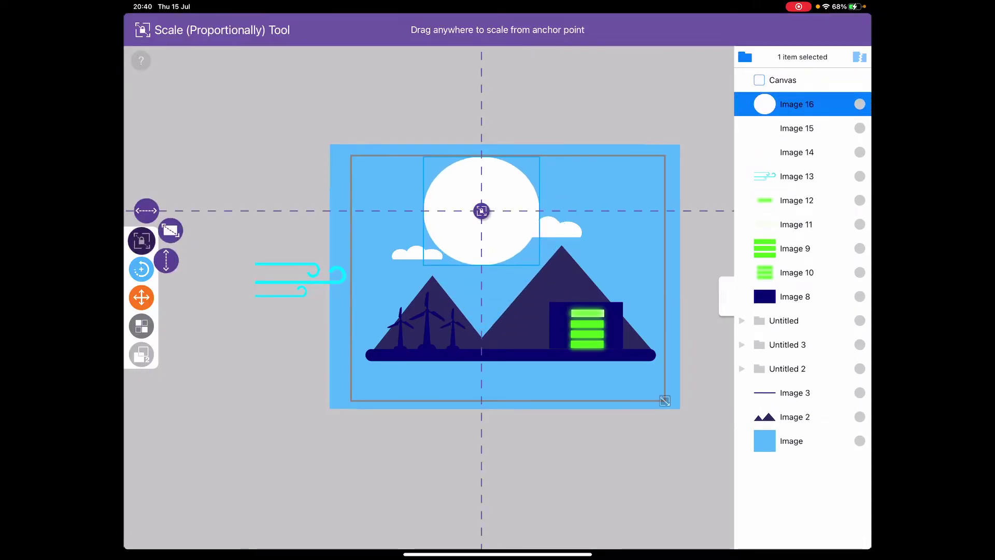
drag(549, 238, 503, 228)
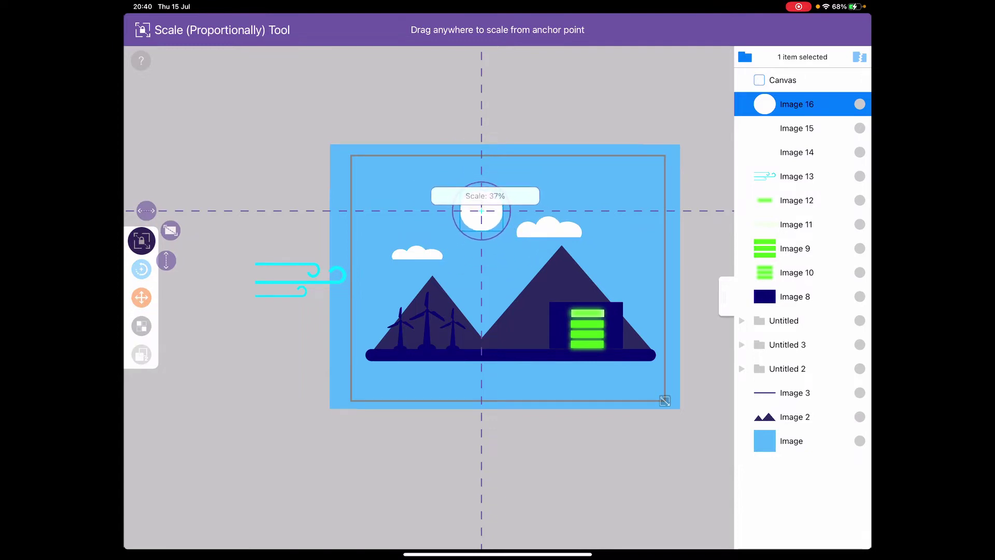
drag(503, 228, 502, 227)
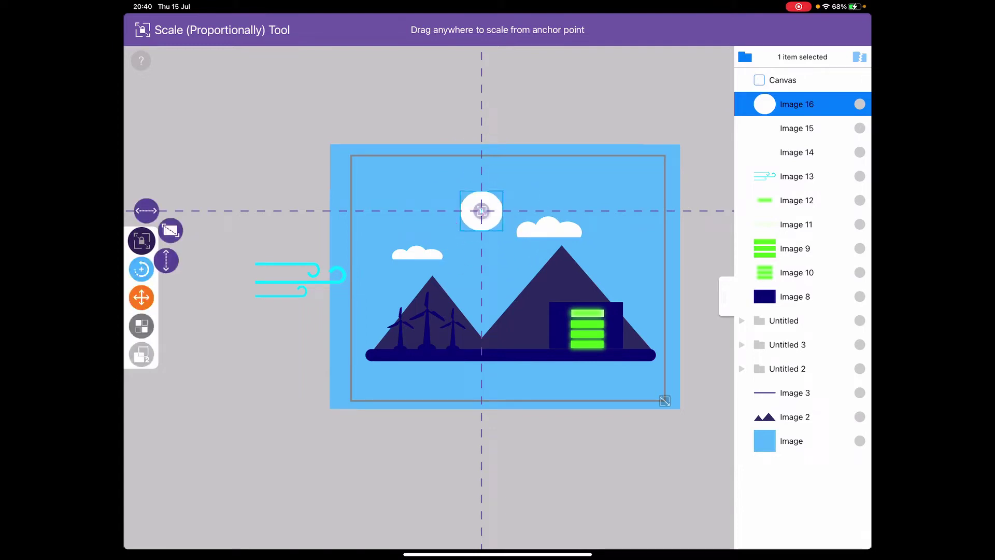
click(142, 241)
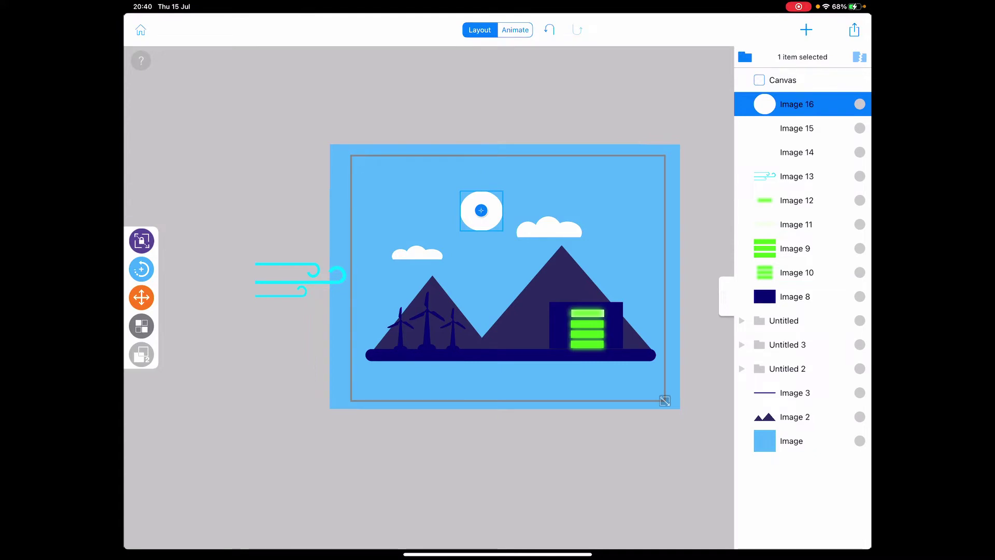
- Move the upper cloud left over the sun and the small cloud further left
click(549, 227)
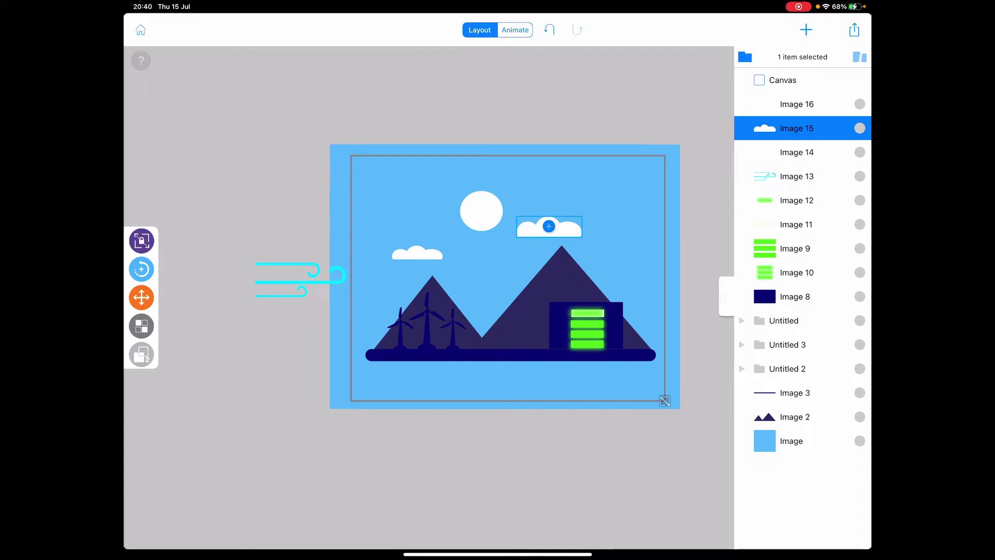
mouse_move(549, 226)
mouse_down()
mouse_move(446, 223)
mouse_move(461, 222)
mouse_up()
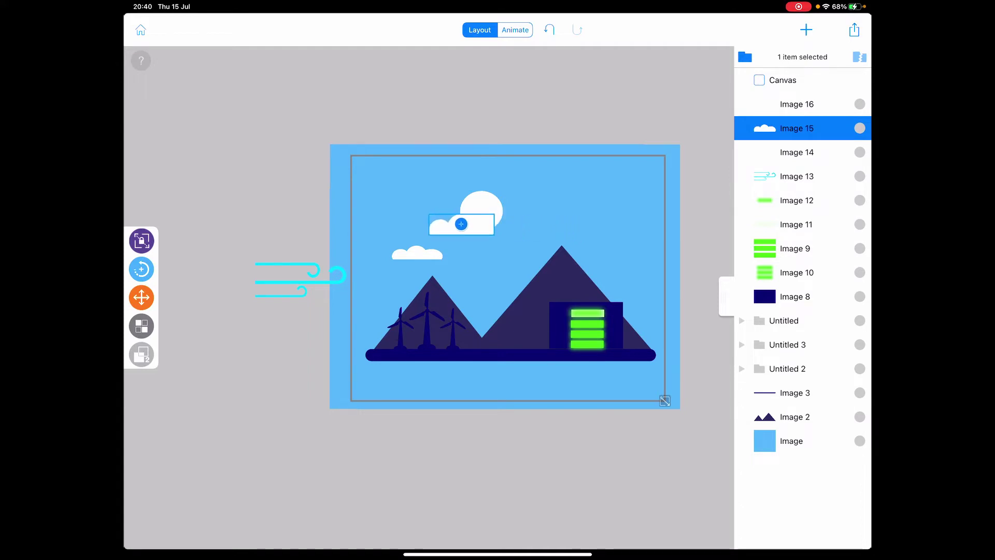
click(418, 252)
drag(418, 252, 376, 250)
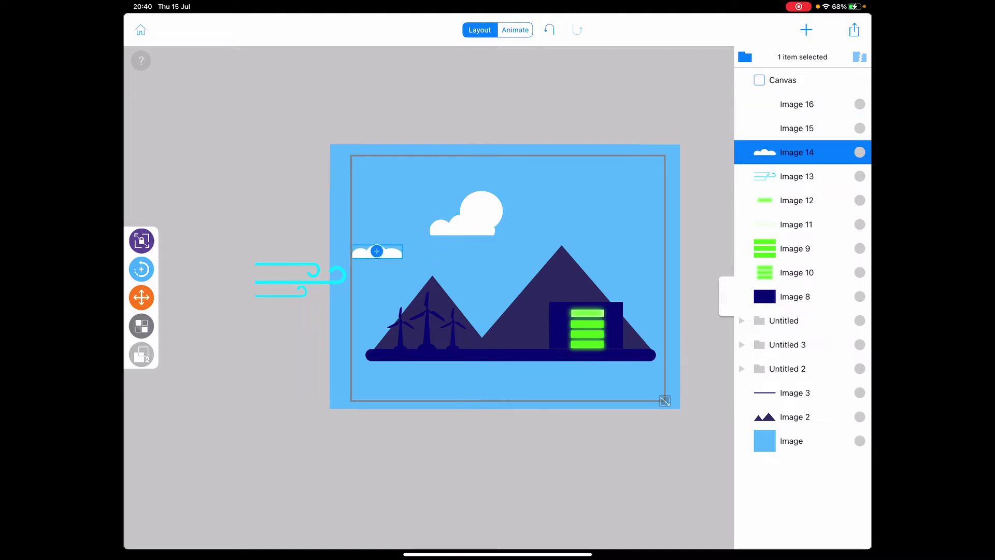
scroll(503, 275, right, 1)
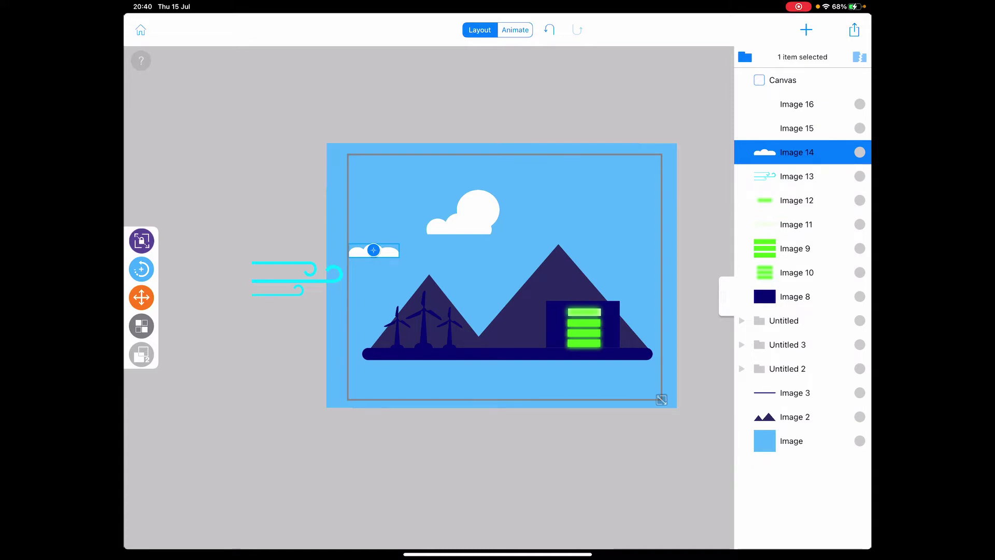
- Switch to animation mode and select the turbine blades Image 5 in the Untitled 2 group
click(516, 30)
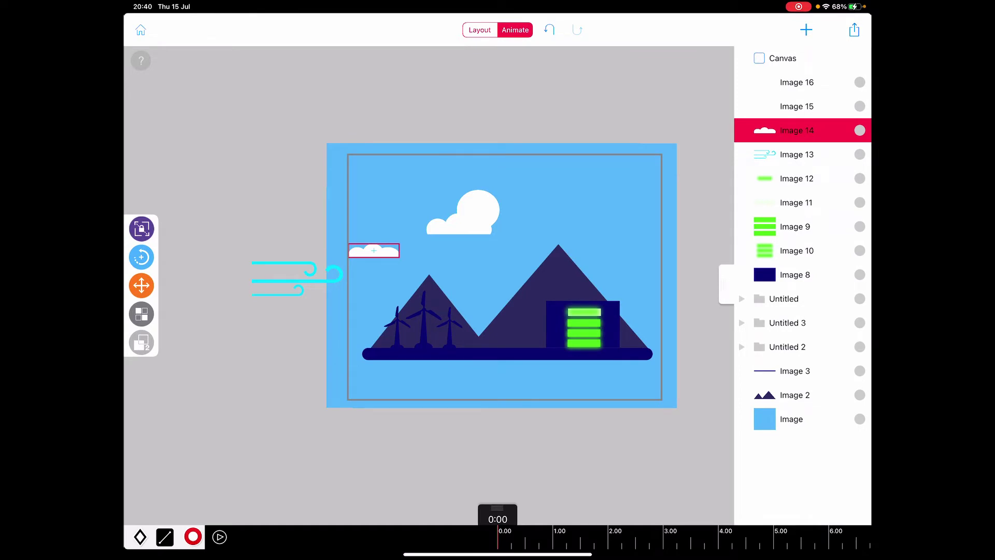
click(741, 346)
click(801, 371)
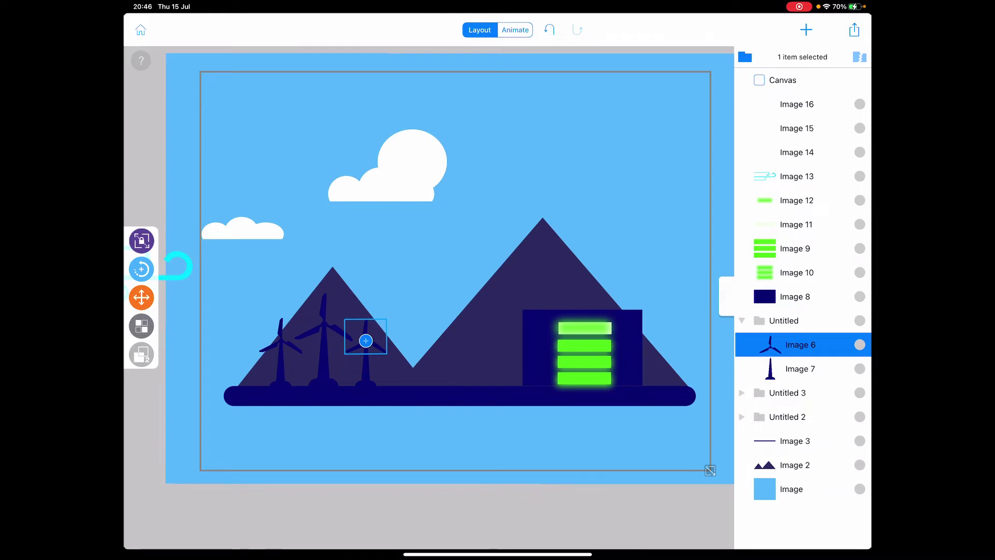
- Collapse Untitled and Untitled 2, then expand Untitled 3 and select its blades, Image 5 2
click(742, 321)
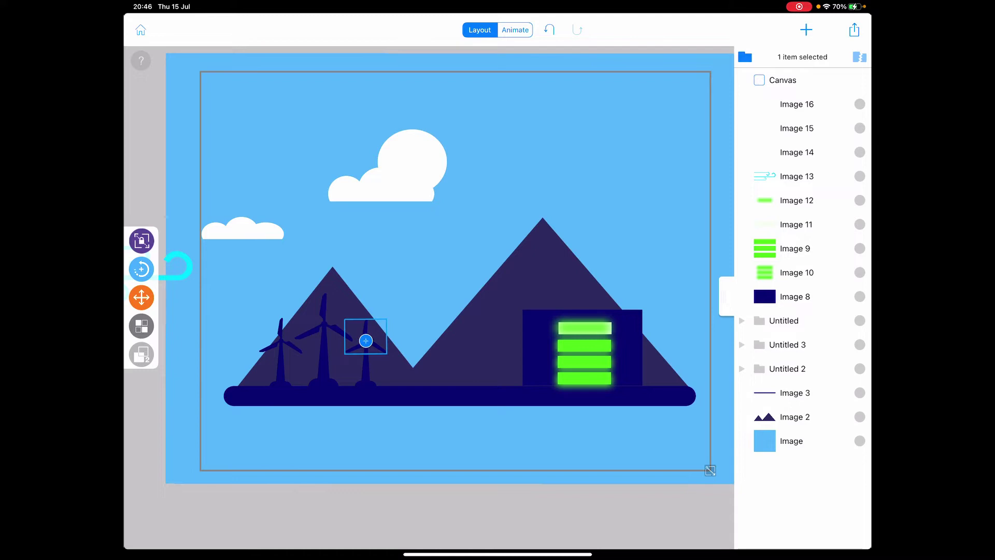
click(741, 368)
click(800, 393)
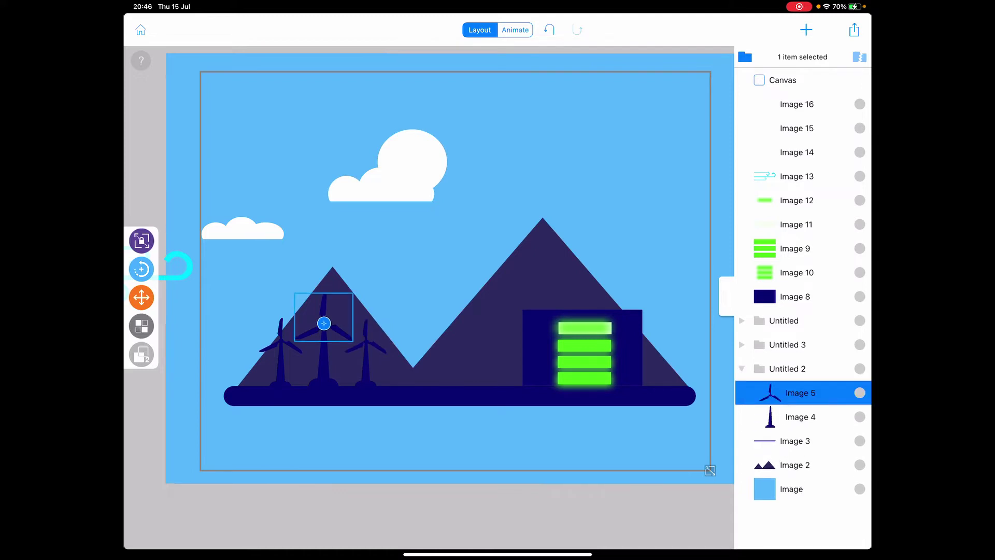
click(742, 368)
click(787, 345)
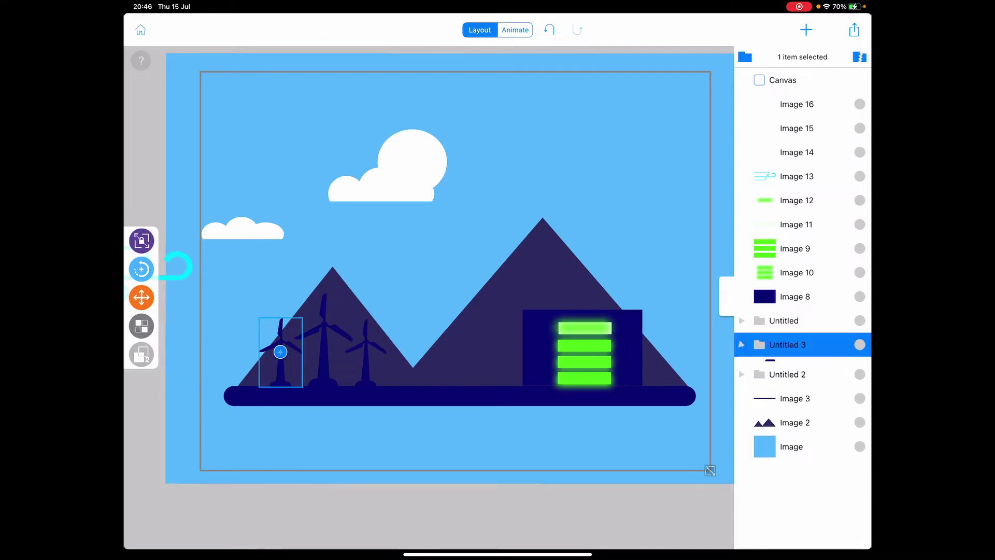
click(742, 344)
click(803, 369)
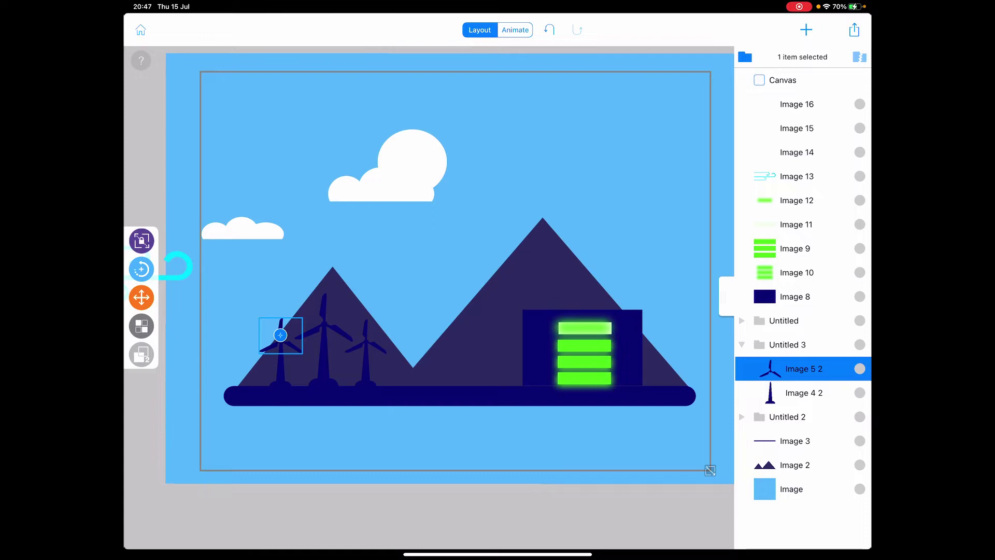
- Zoom in and set Image 5 2's pivot point on the centre of the rotor hub
scroll(446, 290, up, 5)
scroll(368, 371, up, 1)
scroll(368, 371, up, 2)
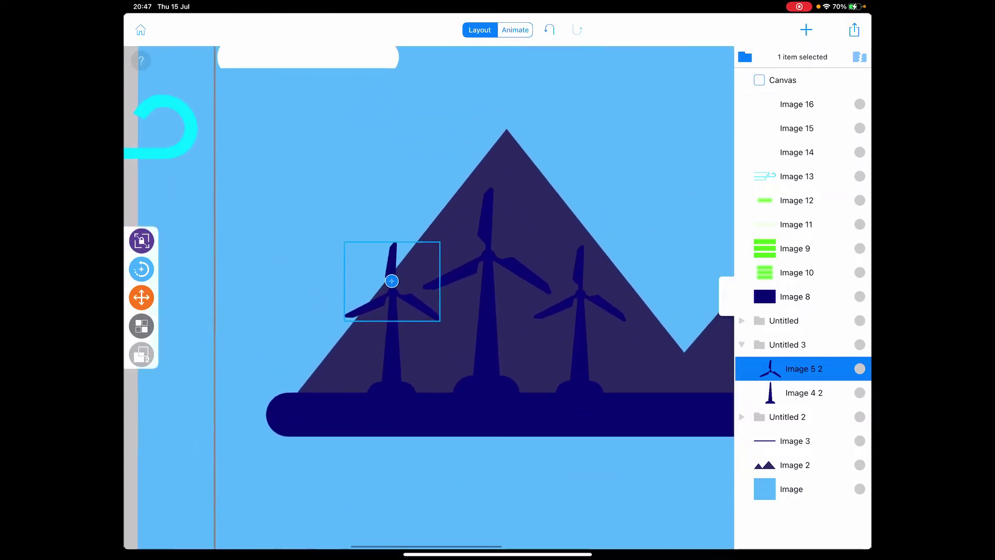
scroll(368, 370, up, 2)
scroll(368, 370, up, 1)
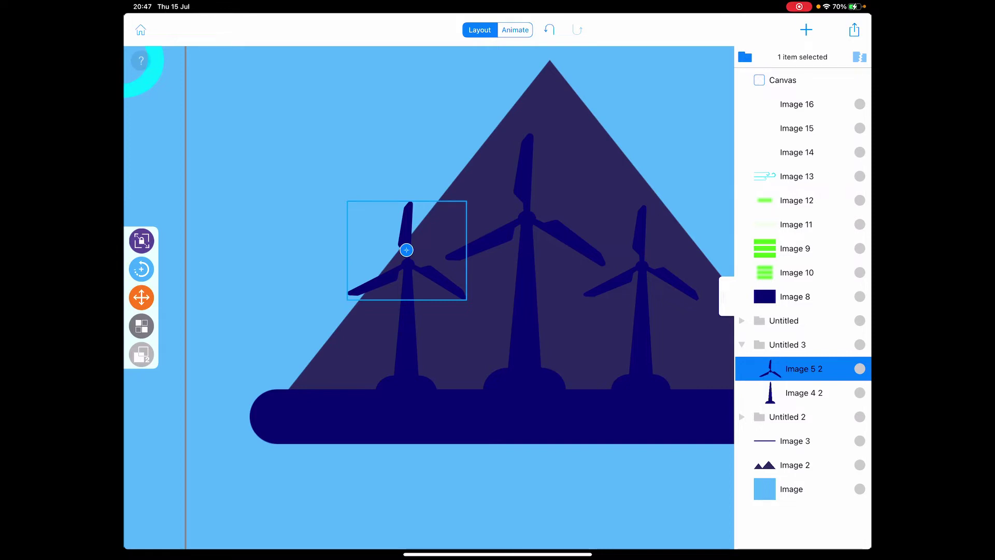
mouse_move(406, 250)
mouse_down()
mouse_move(408, 265)
mouse_move(424, 248)
mouse_up()
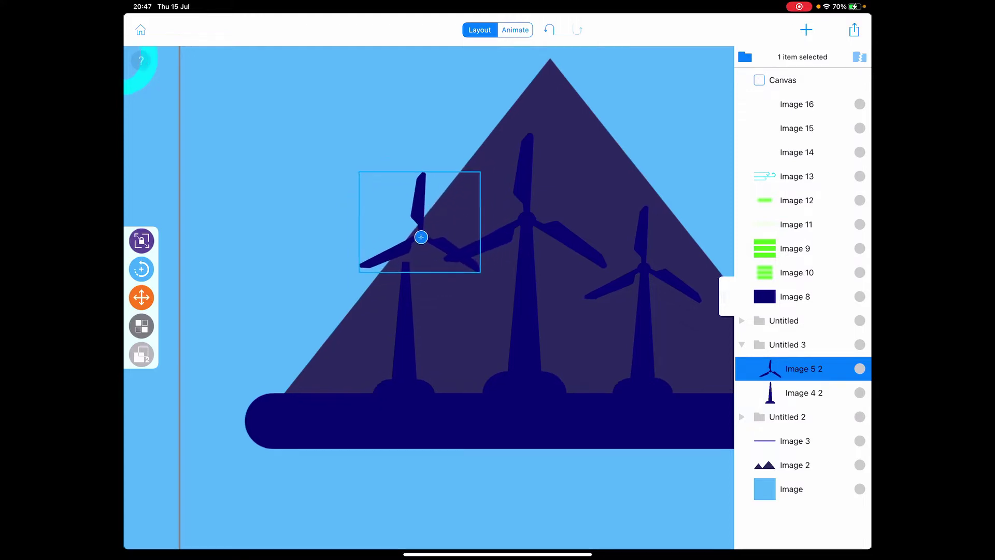
scroll(454, 255, up, 5)
scroll(371, 273, up, 3)
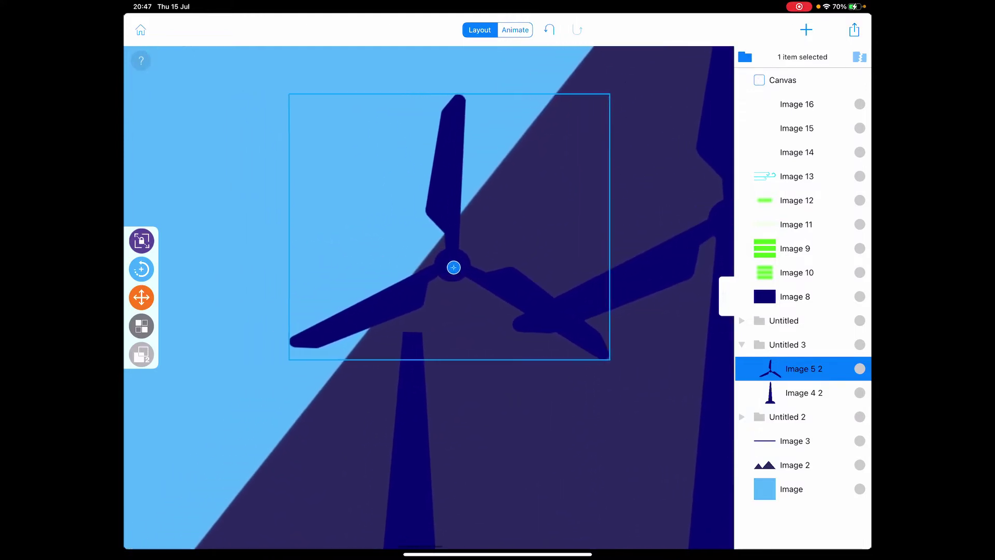
drag(456, 182, 430, 182)
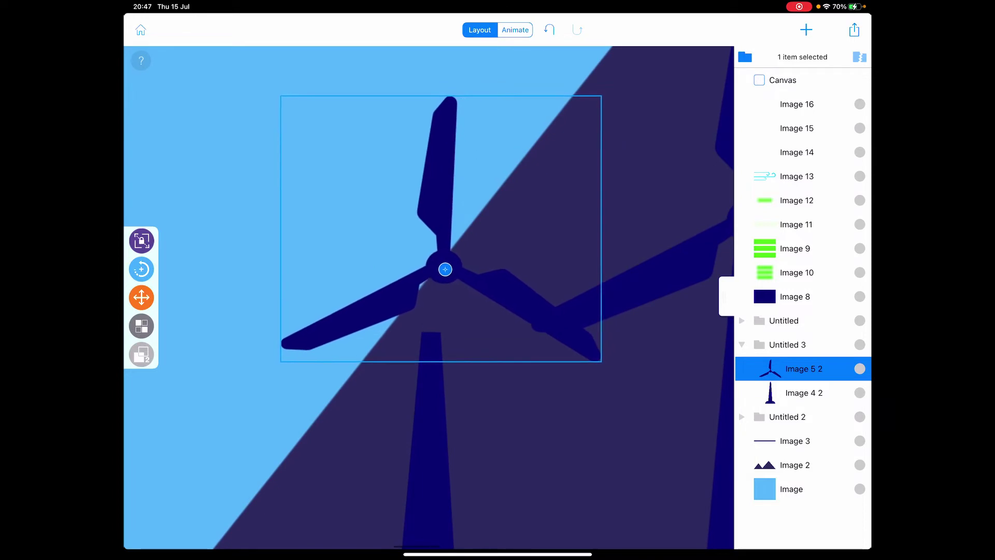
drag(445, 268, 444, 265)
- Lower the left turbine's blades onto the top of the tower, then zoom back out
click(141, 297)
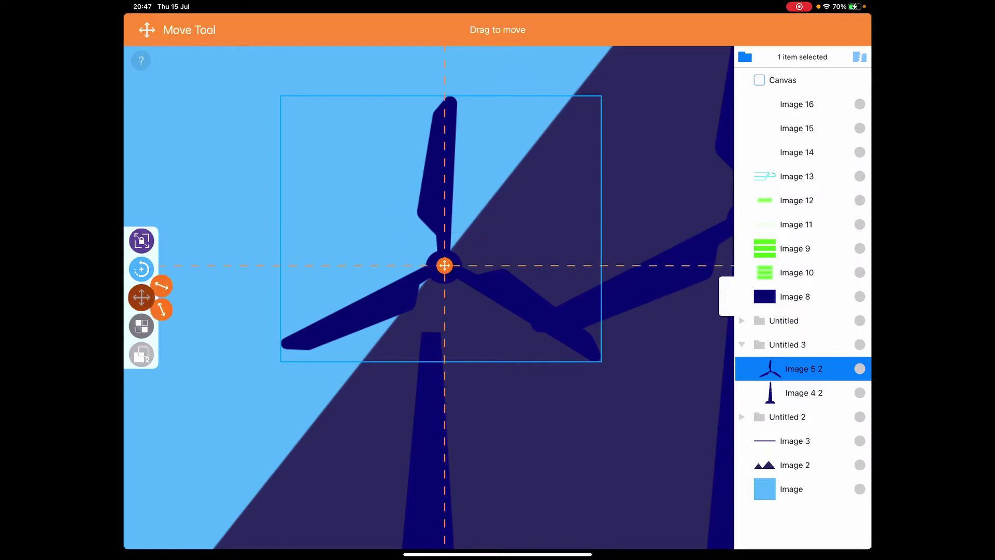
drag(445, 265, 431, 331)
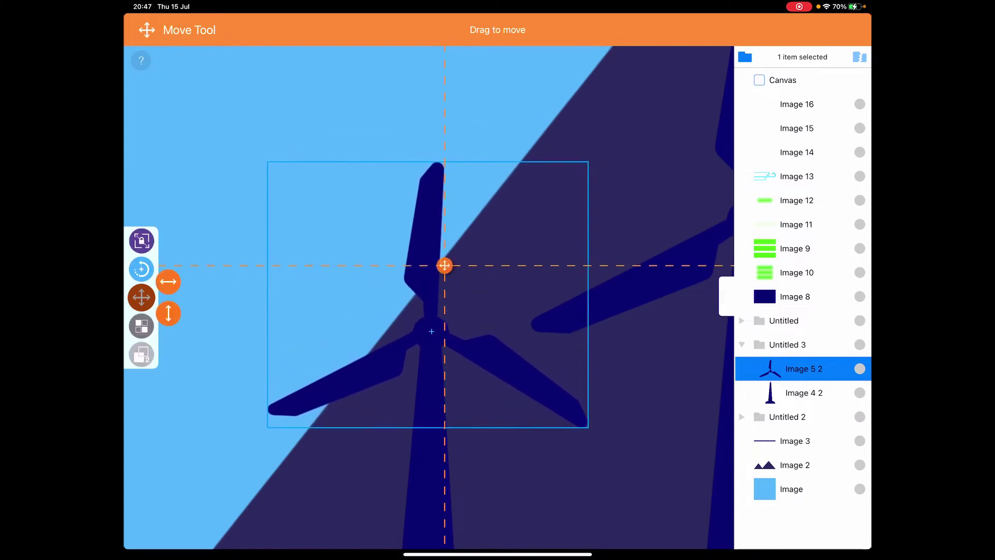
click(142, 297)
scroll(429, 297, down, 2)
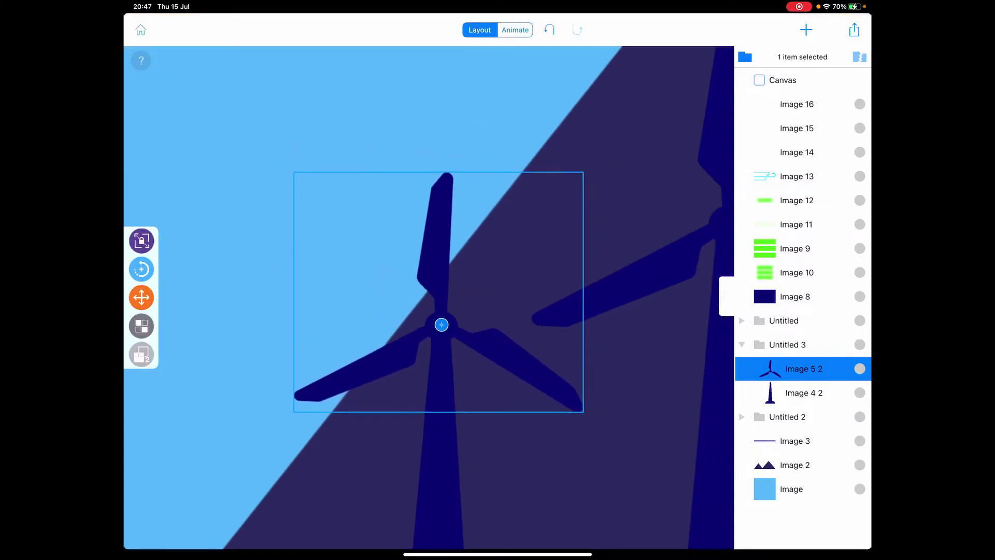
scroll(429, 297, down, 5)
scroll(429, 297, down, 3)
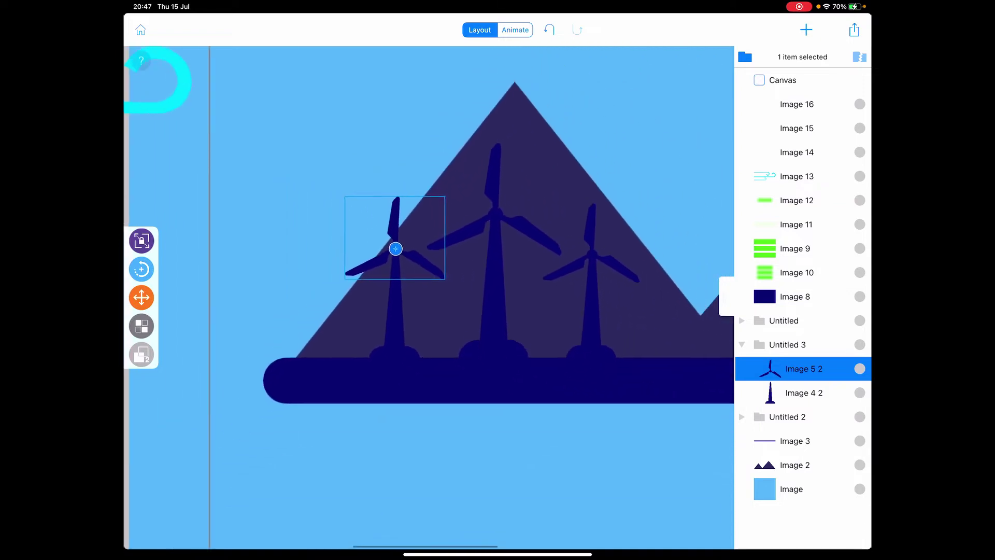
scroll(429, 297, down, 3)
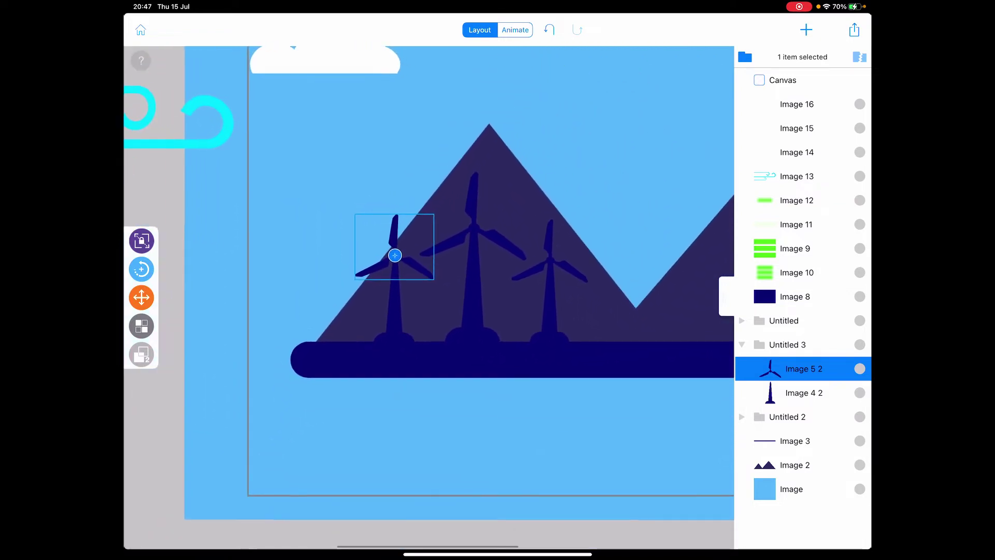
scroll(429, 280, right, 1)
scroll(429, 280, up, 1)
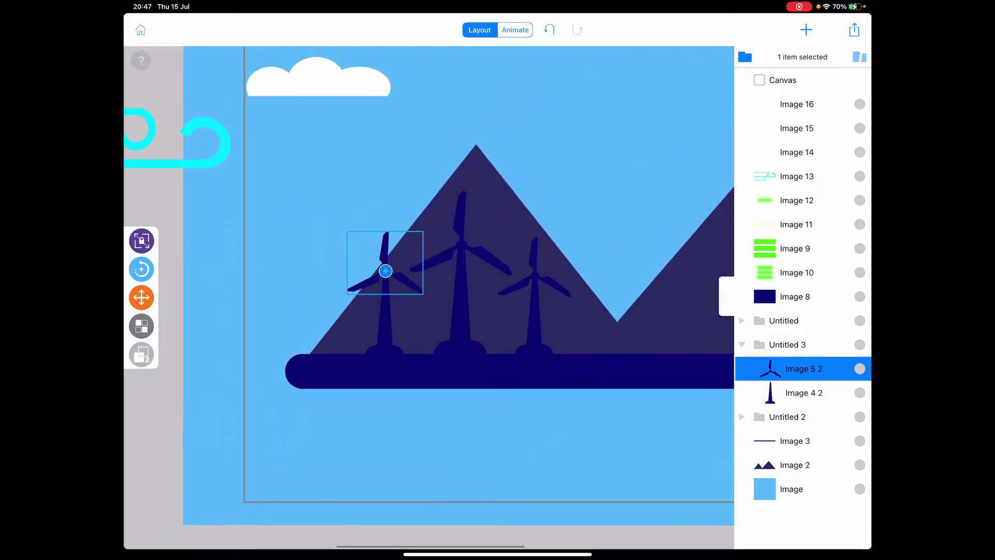
- In animation mode, preview the turbine spin and set the playhead to about 1.00 second
click(515, 30)
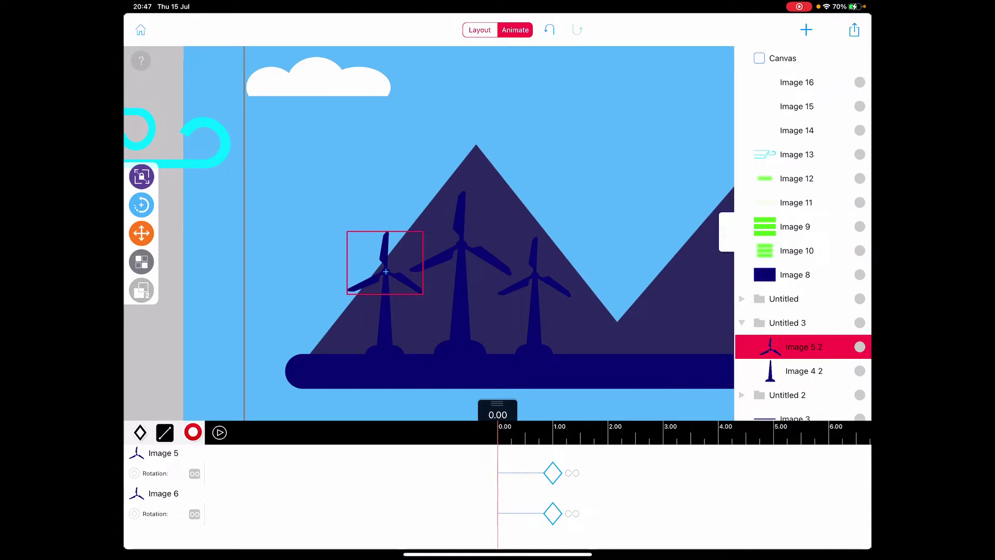
click(220, 432)
drag(570, 433, 516, 432)
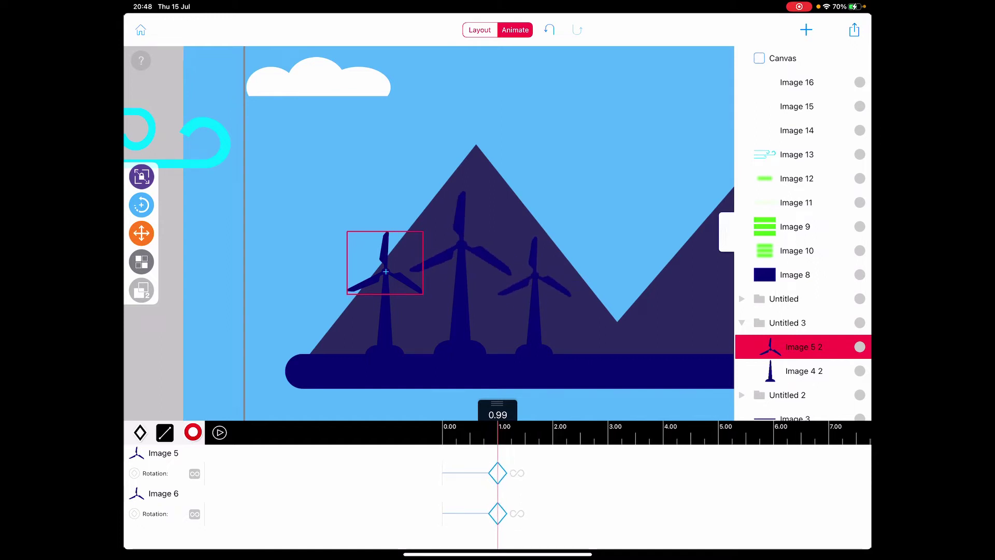
scroll(466, 233, down, 3)
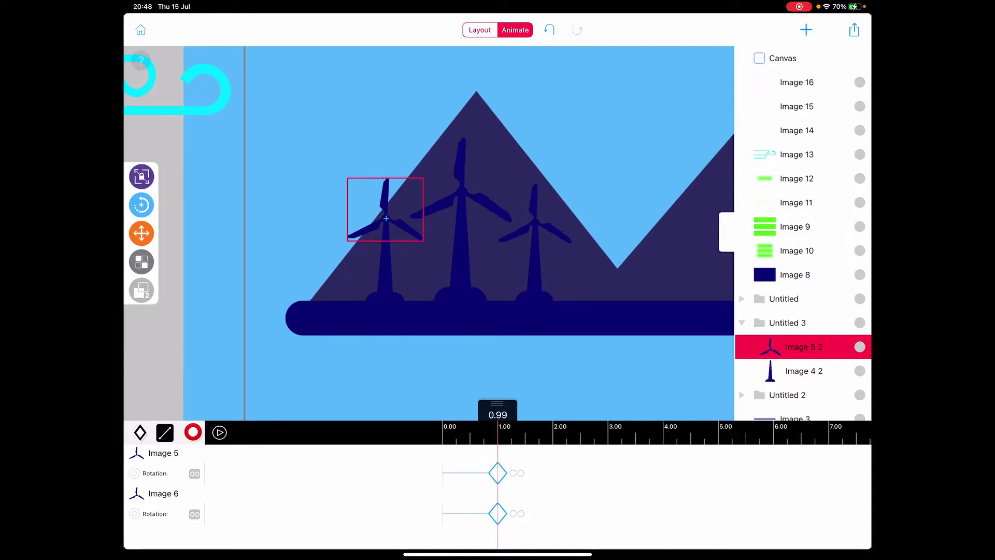
drag(516, 433, 517, 433)
- Rotate the left turbine's blades one full clockwise turn at the one-second mark
click(141, 205)
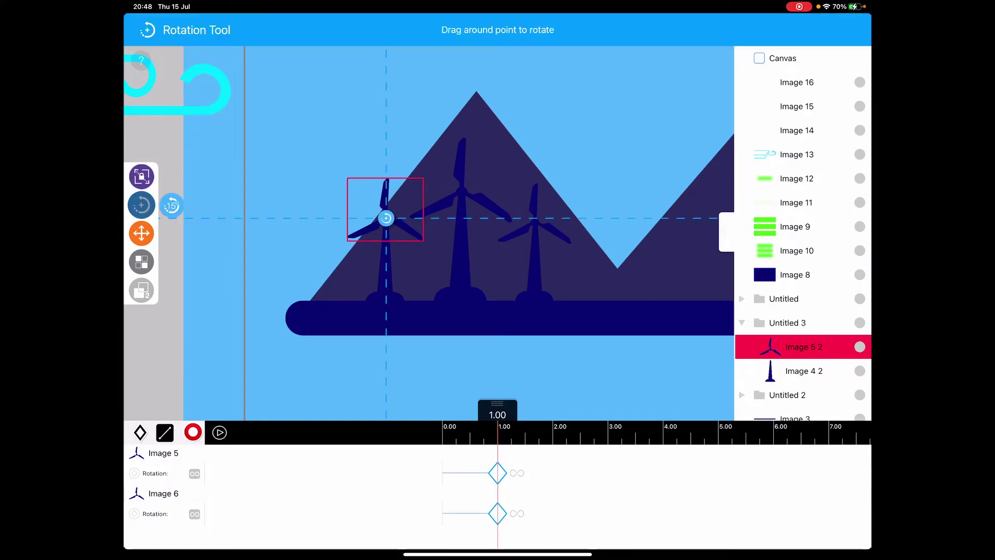
drag(386, 54, 388, 52)
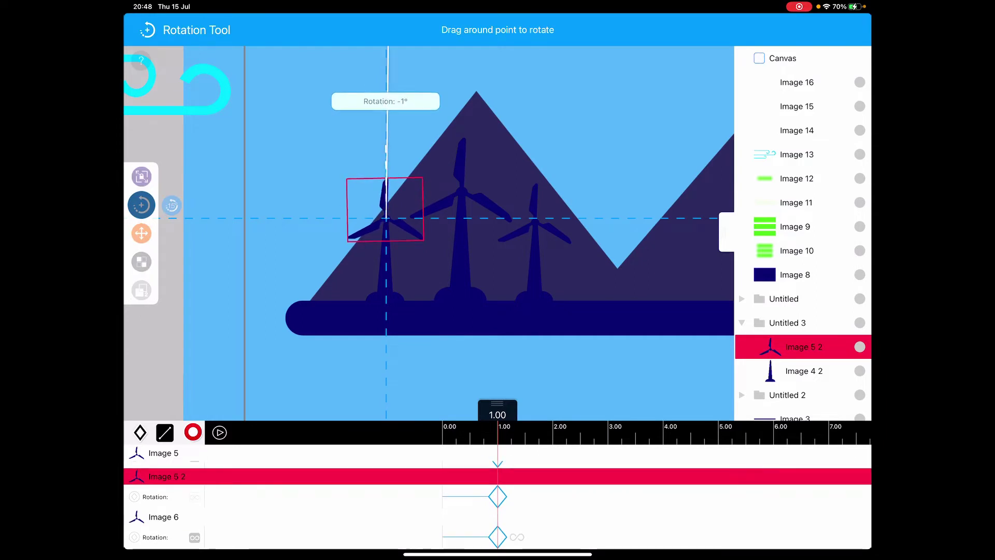
drag(387, 52, 495, 93)
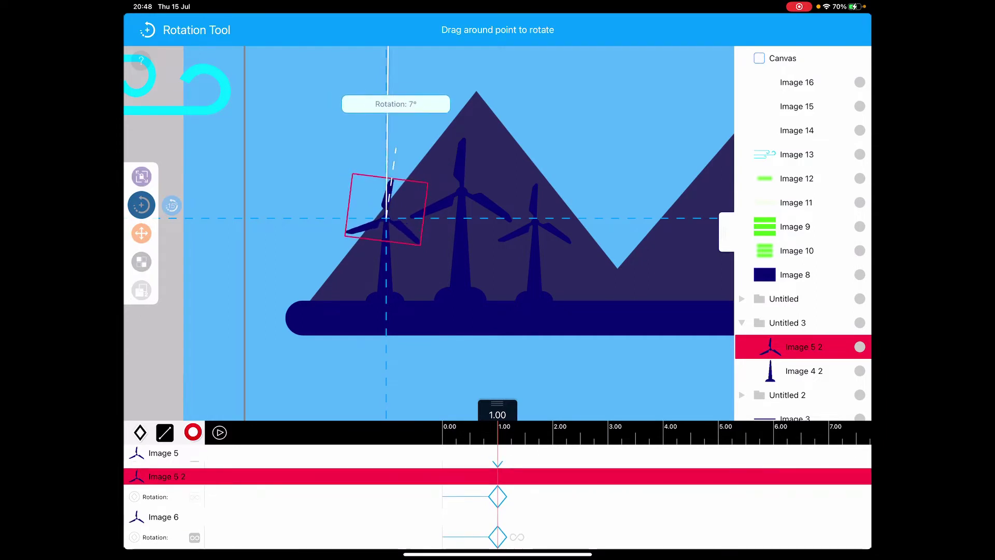
drag(422, 177, 335, 291)
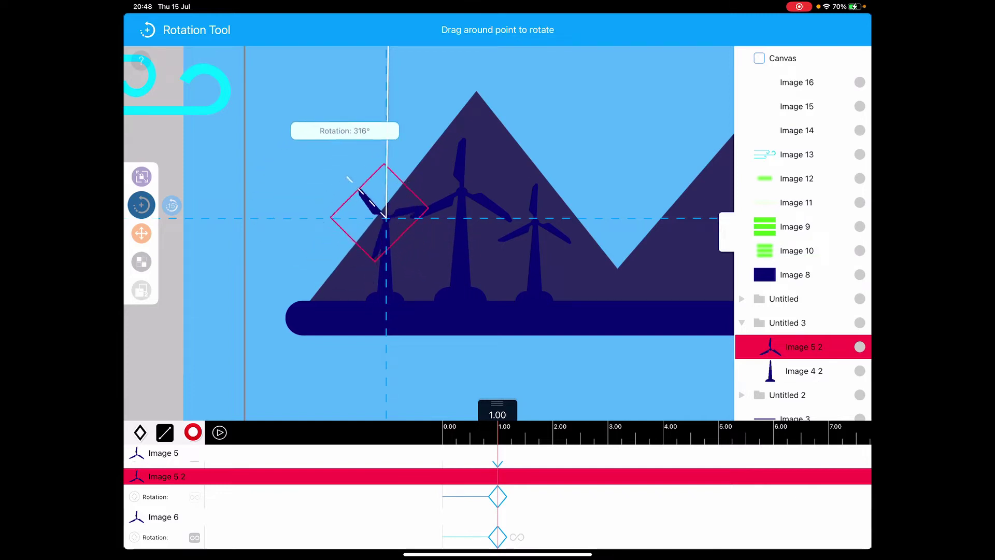
drag(336, 291, 387, 155)
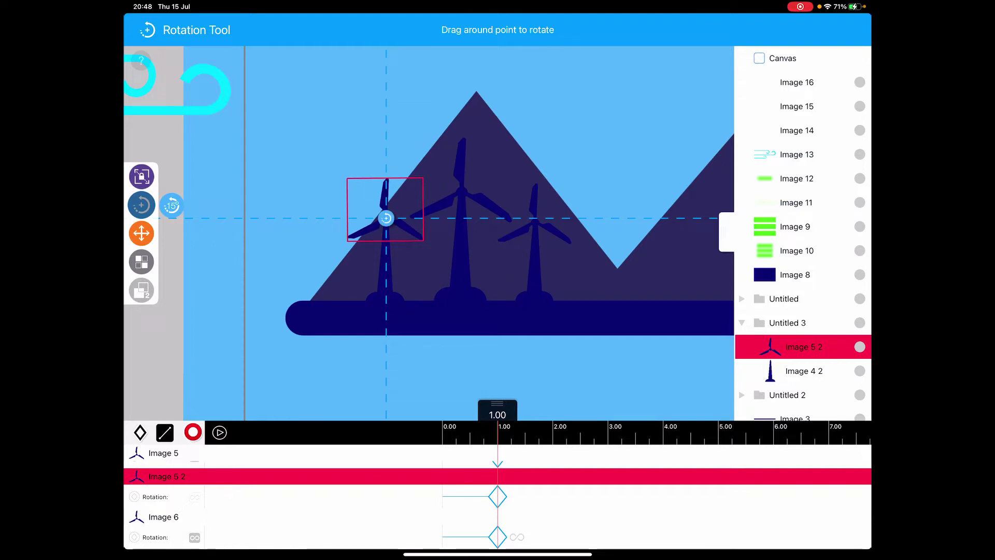
click(141, 233)
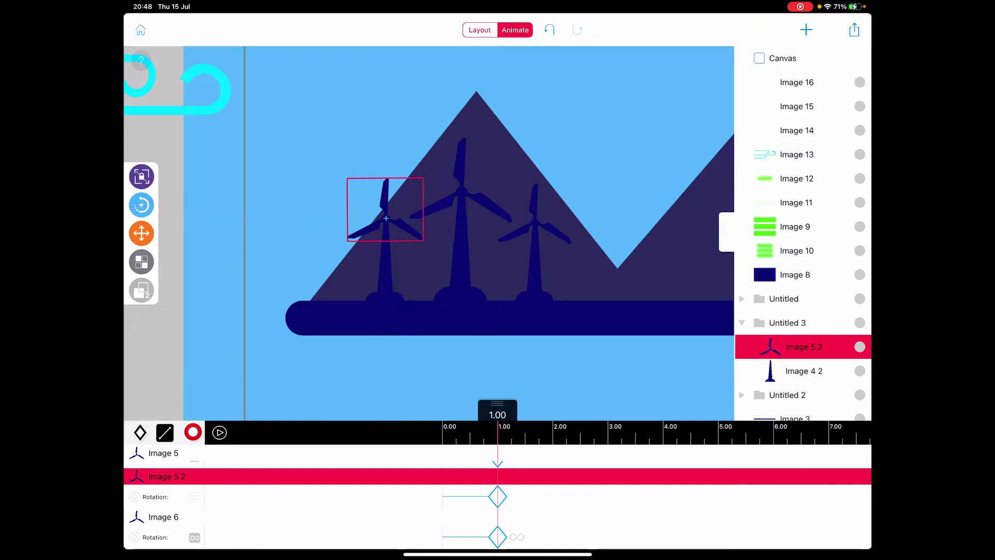
- Scrub the playhead back to 0.00 and select the left rotor's rotation keyframe
drag(497, 432, 550, 433)
drag(497, 404, 498, 341)
click(552, 450)
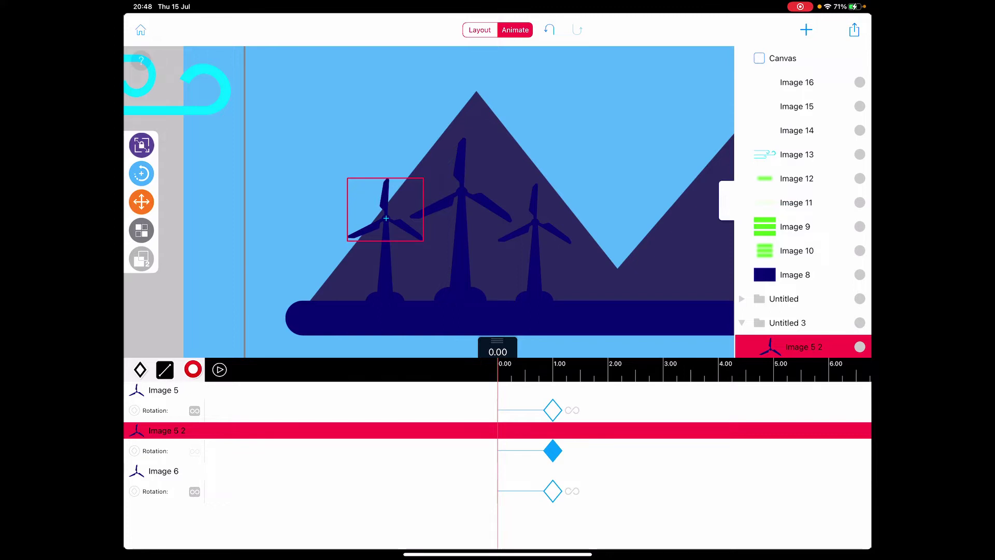
- Loop Image 5 2's rotation endlessly with ∞, then play to check the spinning rotors
click(553, 451)
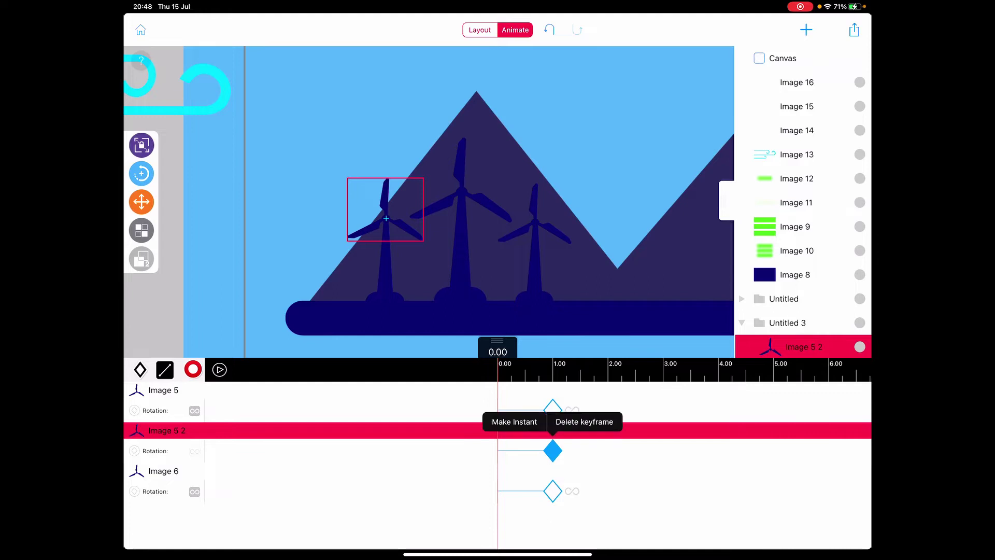
click(553, 450)
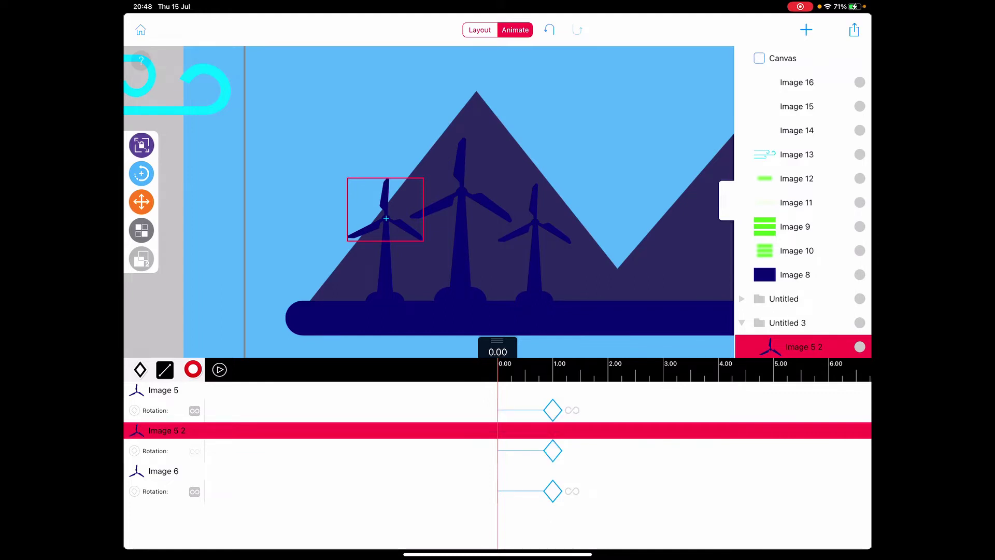
click(195, 451)
click(220, 369)
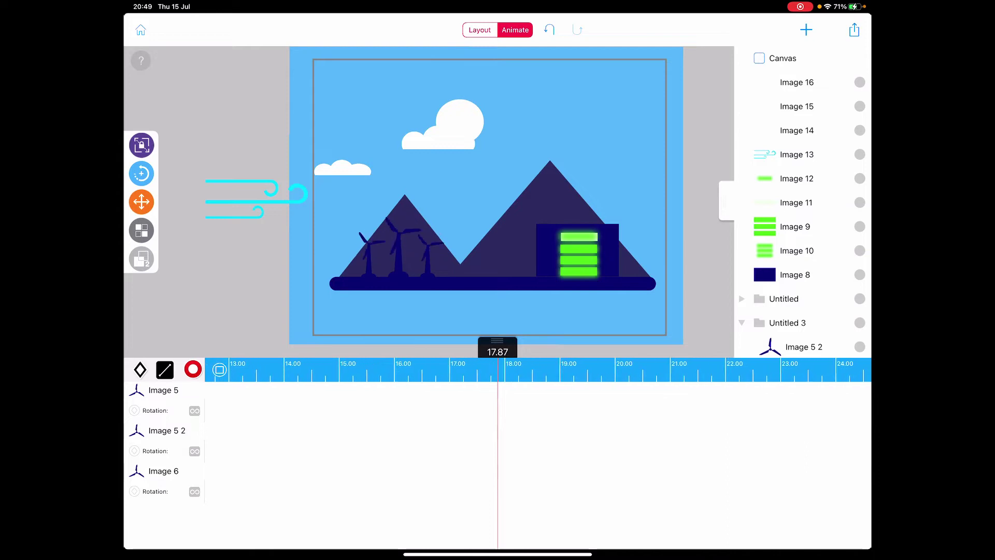
- Stop the preview and select the wind gust graphic, Image 13
click(369, 241)
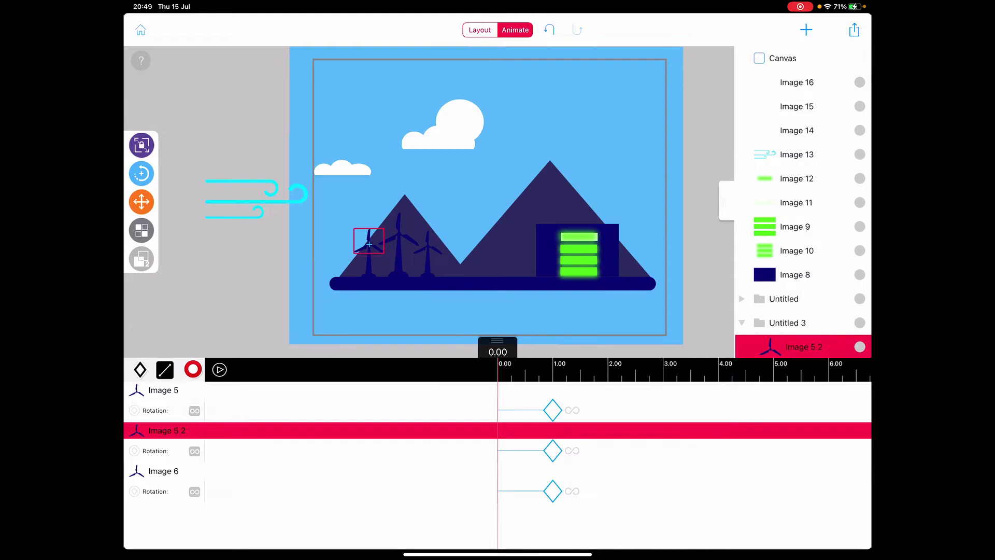
click(257, 199)
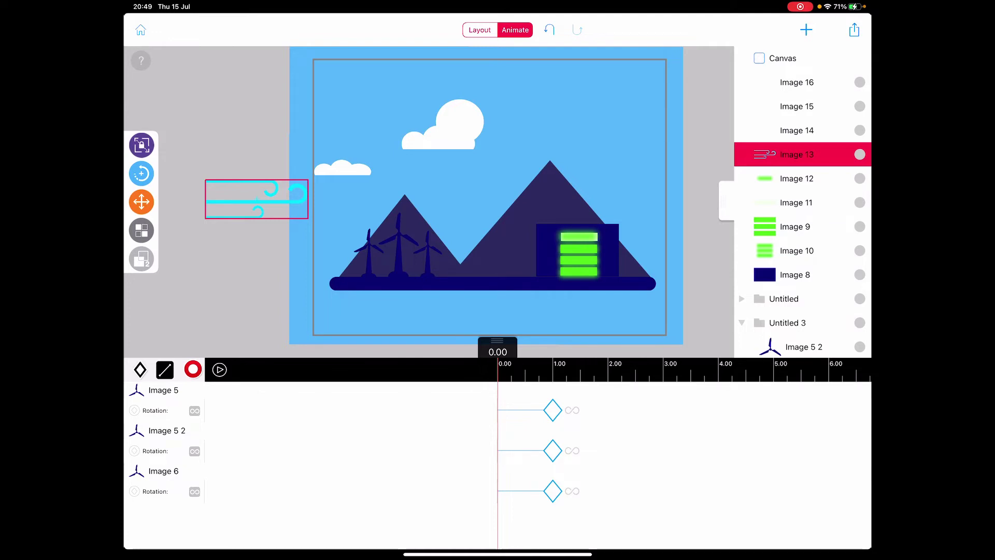
- At 7.00 s, move Image 13 horizontally past the scene's right edge
drag(552, 441, 250, 441)
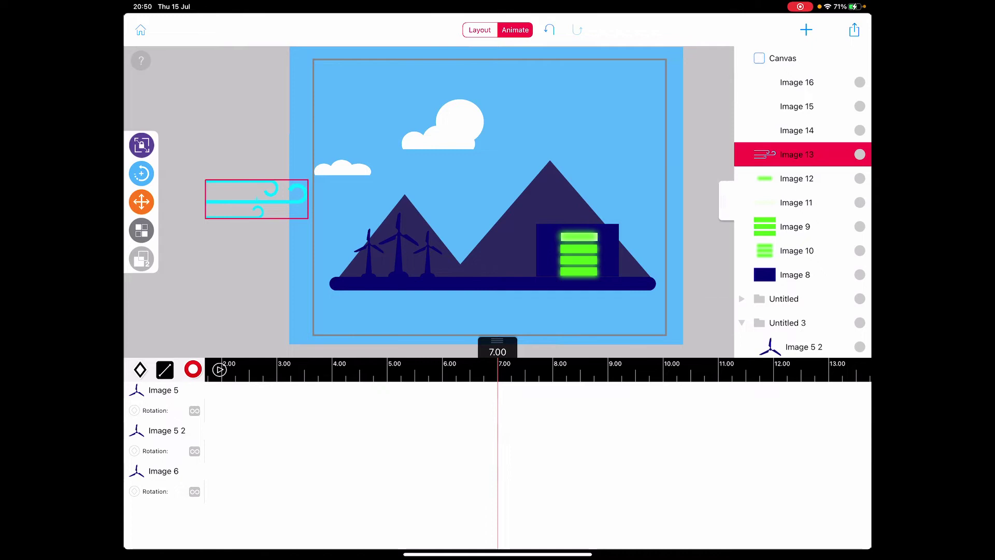
scroll(486, 195, down, 2)
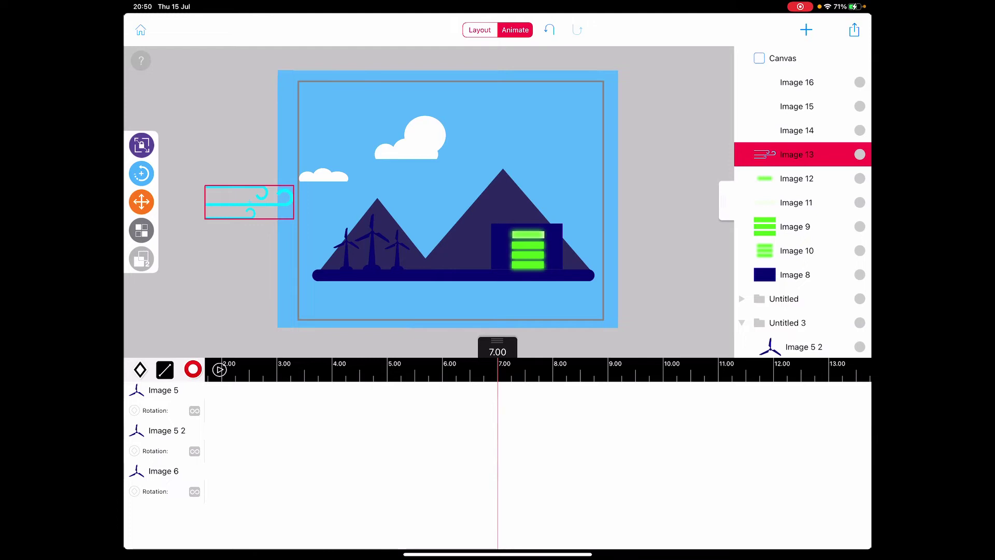
click(141, 201)
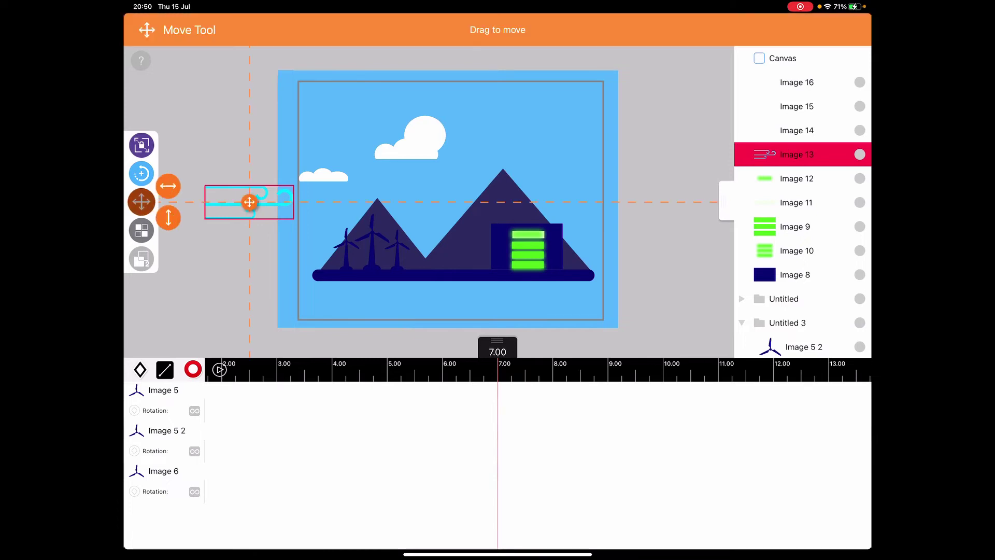
click(167, 185)
drag(249, 201, 662, 201)
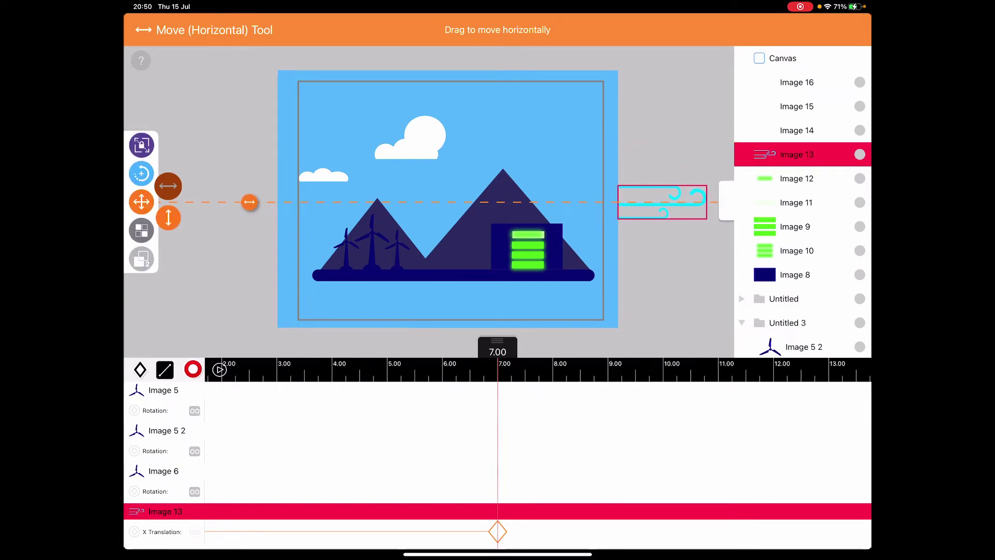
click(168, 186)
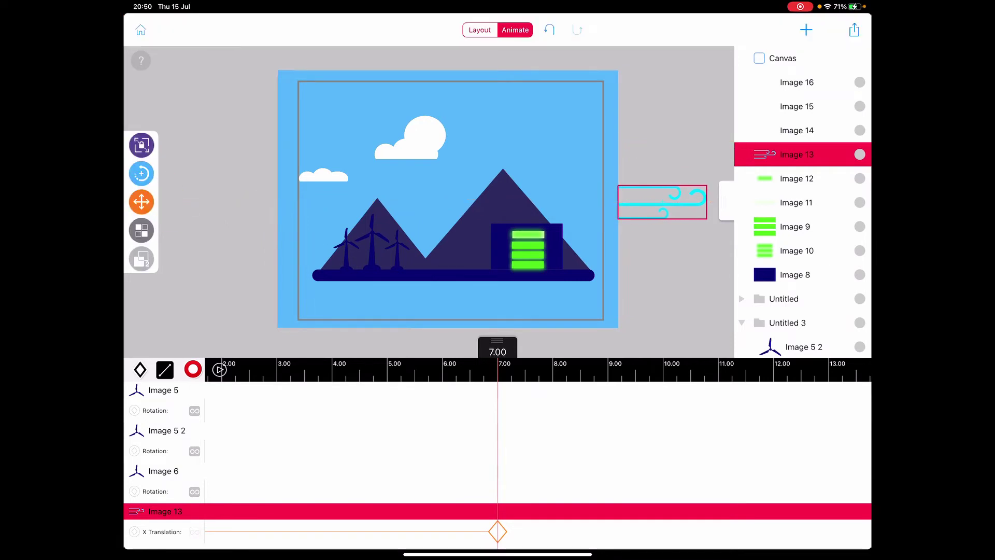
- Rewind and play the wind gust, then check its end position at 6.50 s
drag(362, 369, 710, 369)
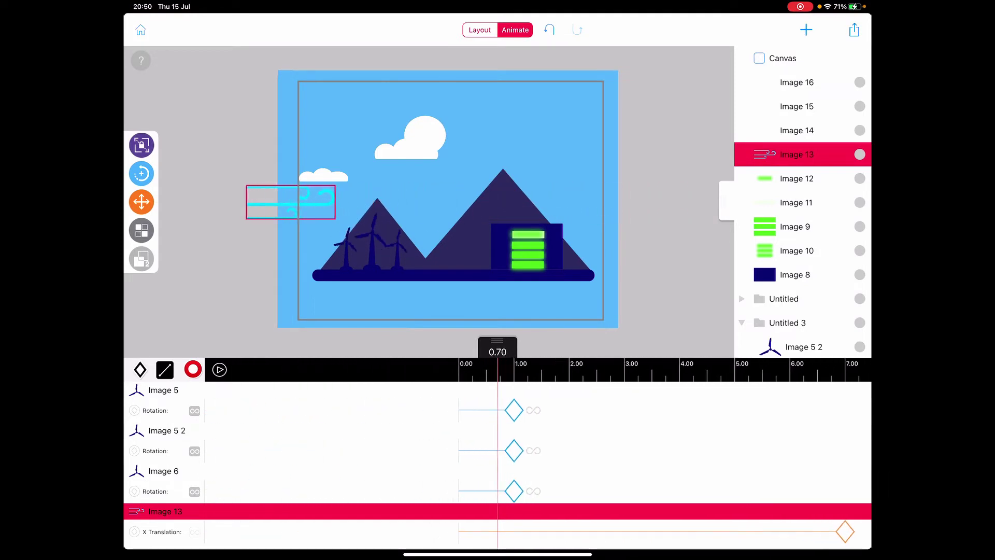
drag(518, 370, 557, 369)
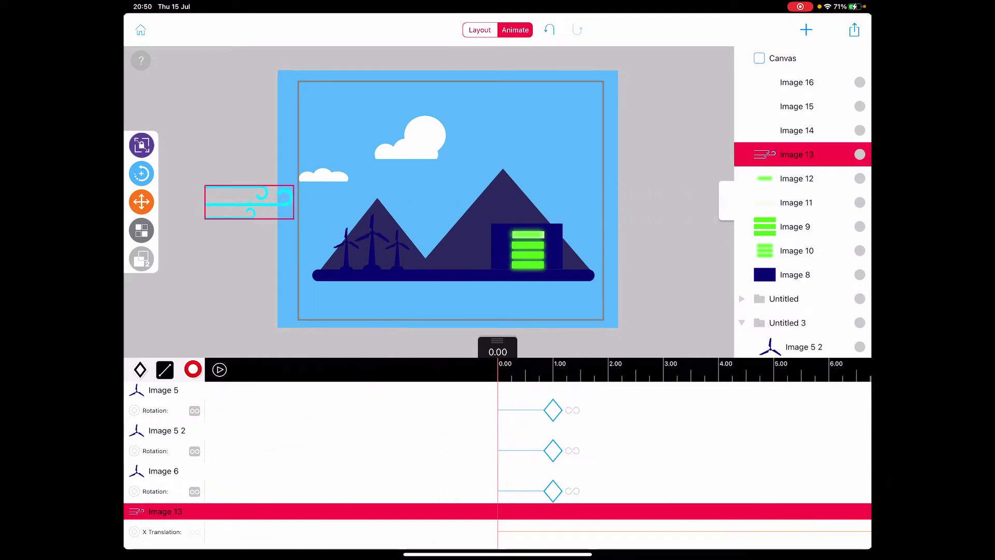
click(219, 369)
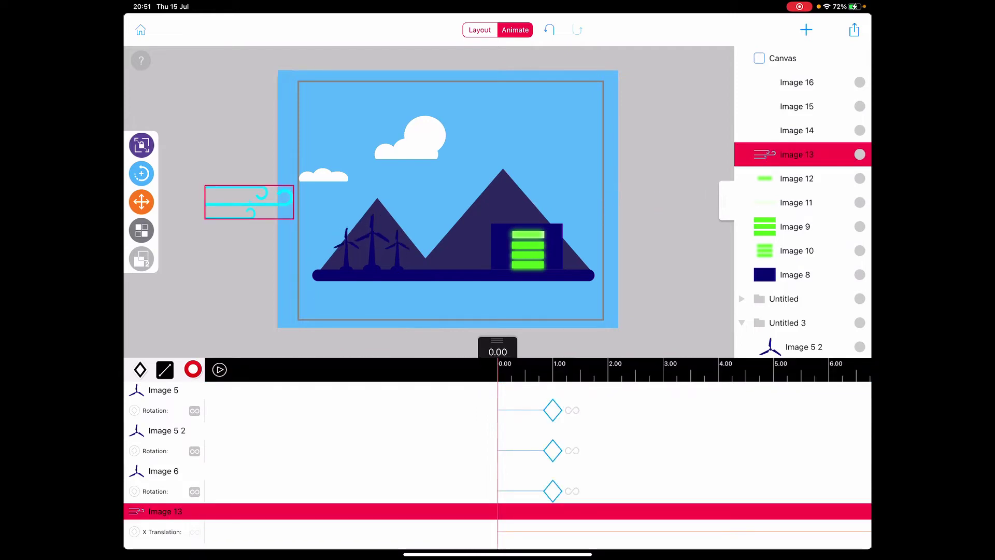
drag(674, 446, 314, 446)
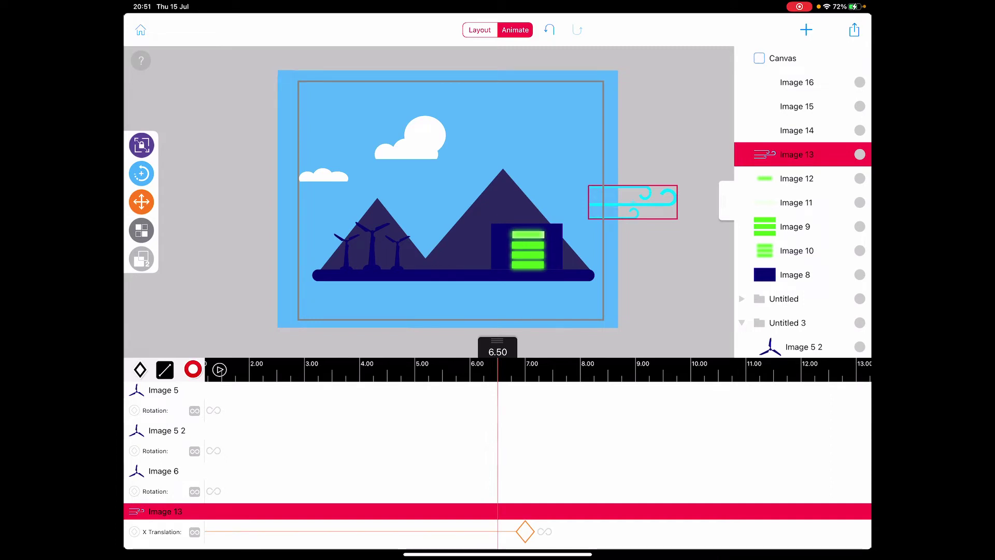
- Turn on the ∞ loop for Image 13's X Translation and scroll the timeline back to the start
click(194, 531)
click(194, 531)
click(195, 532)
click(194, 531)
click(194, 532)
click(195, 532)
click(195, 532)
scroll(539, 445, left, 10)
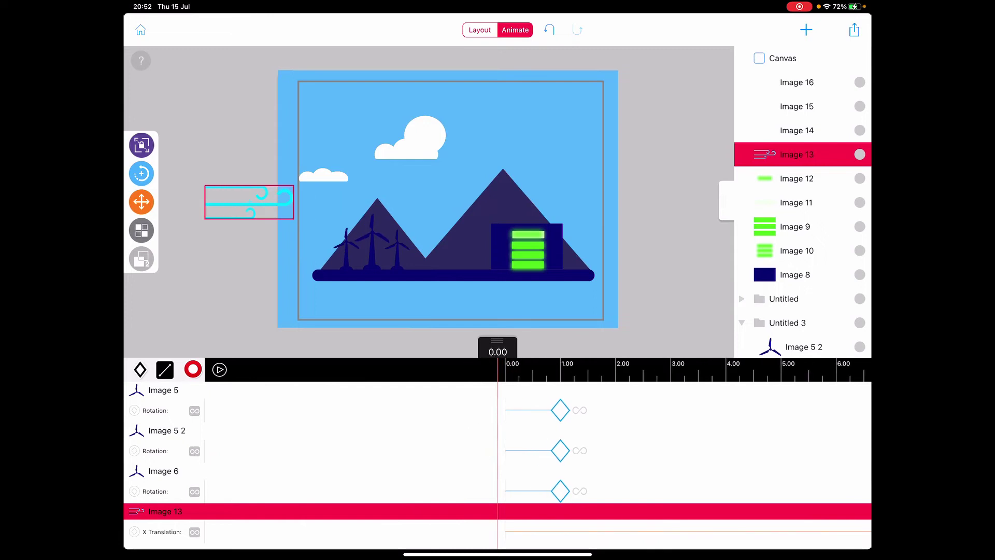
- Play the animation to review the wind, then select the small cloud
click(219, 369)
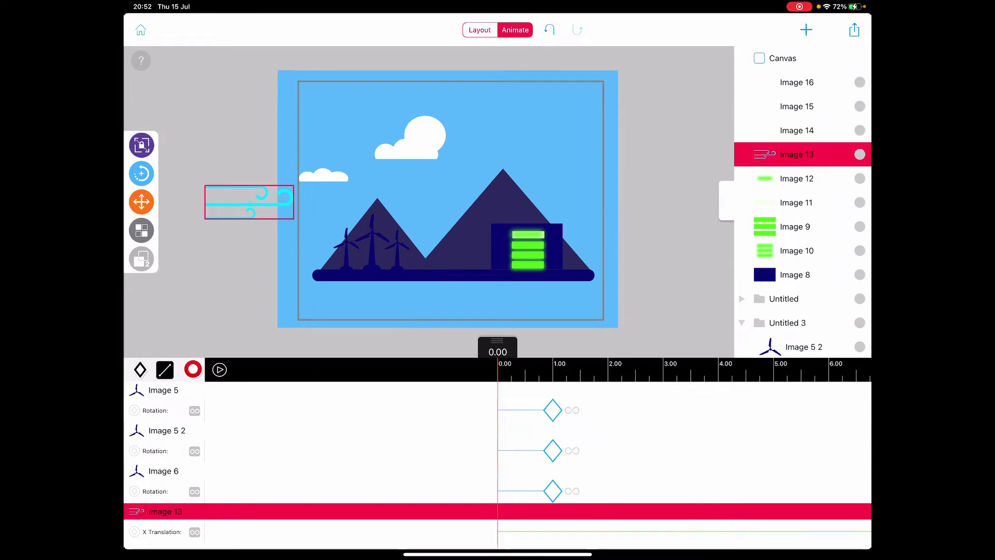
click(324, 175)
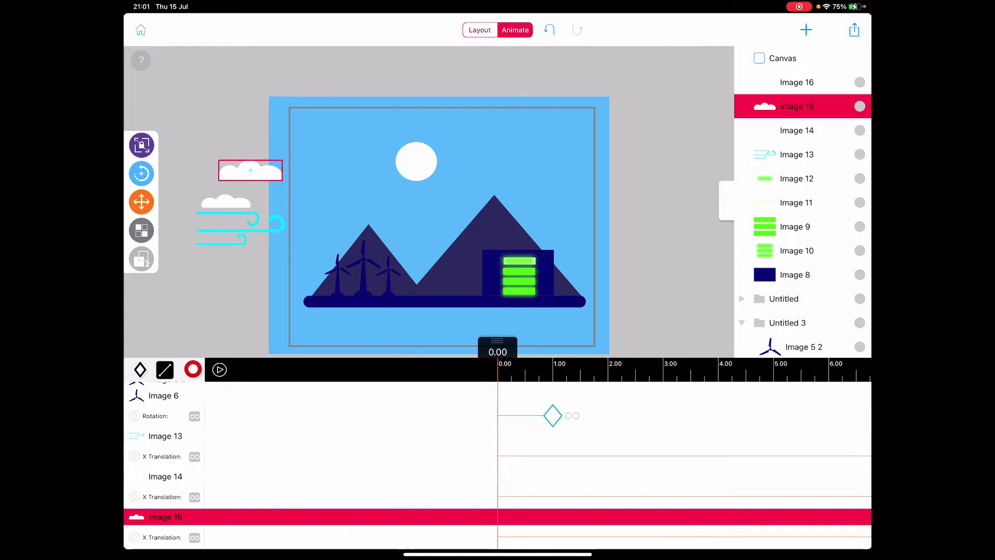
- Delete the top cloud's unwanted X and Y Translation keyframes
drag(250, 170, 250, 169)
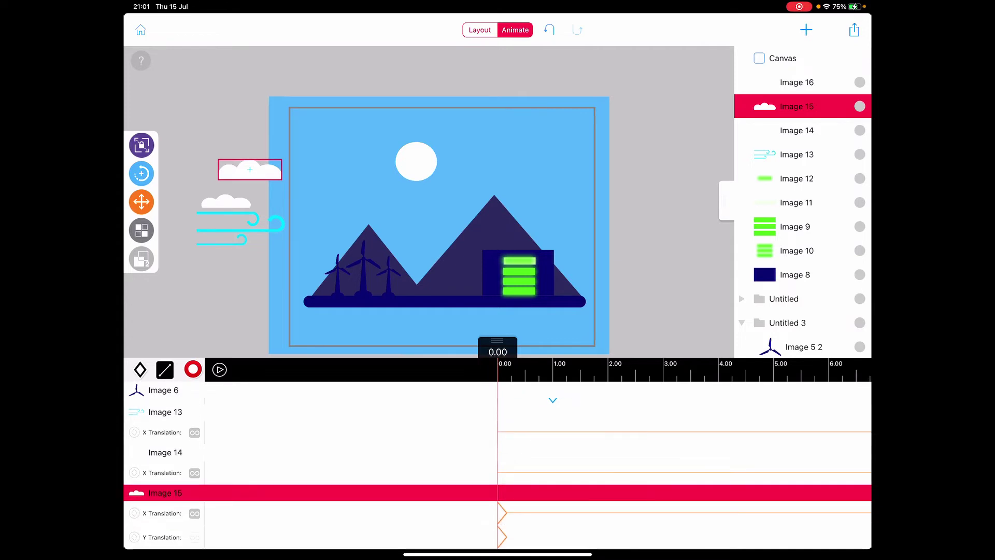
click(502, 512)
click(501, 513)
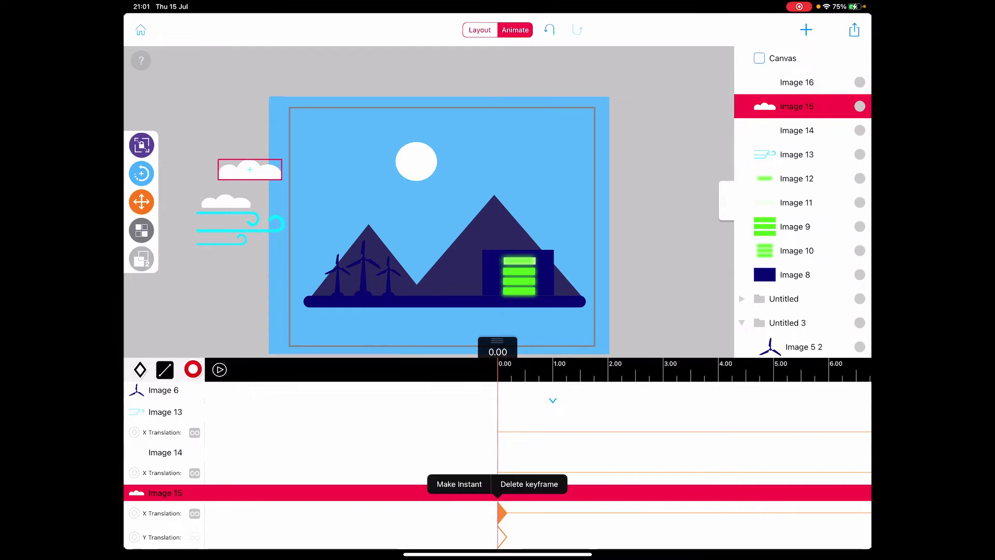
click(529, 482)
click(502, 537)
click(502, 537)
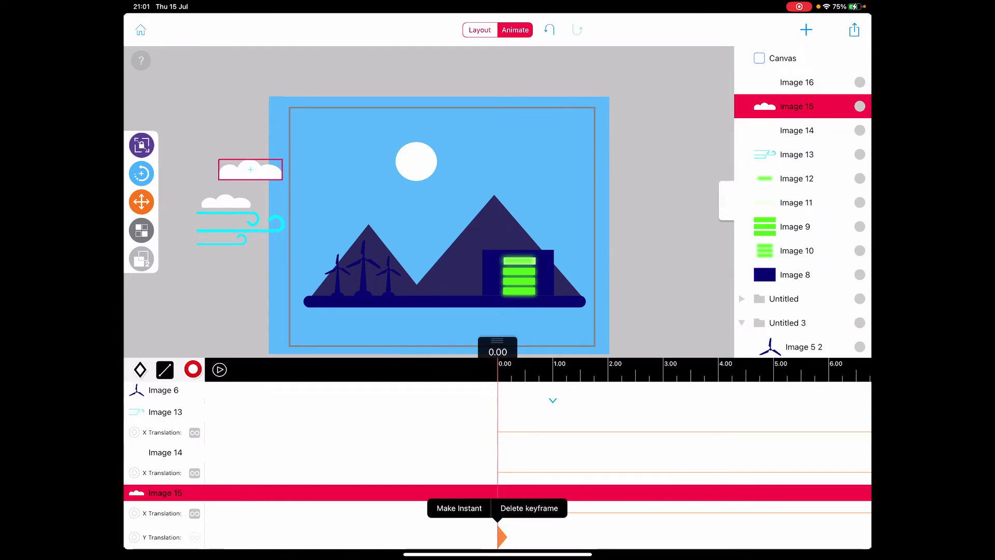
click(530, 510)
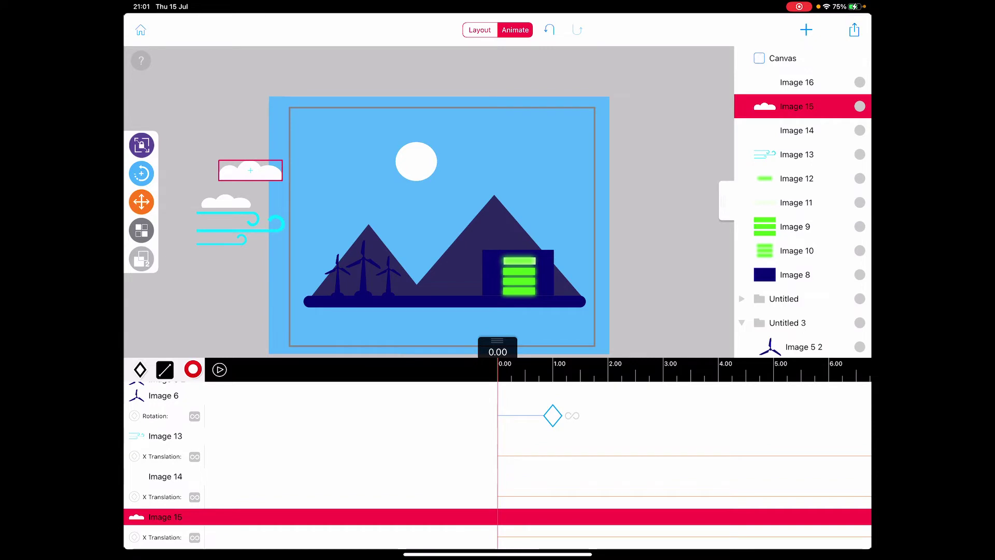
- Slide the top cloud horizontally further right, then rewind to 0.00 and play the preview
click(219, 369)
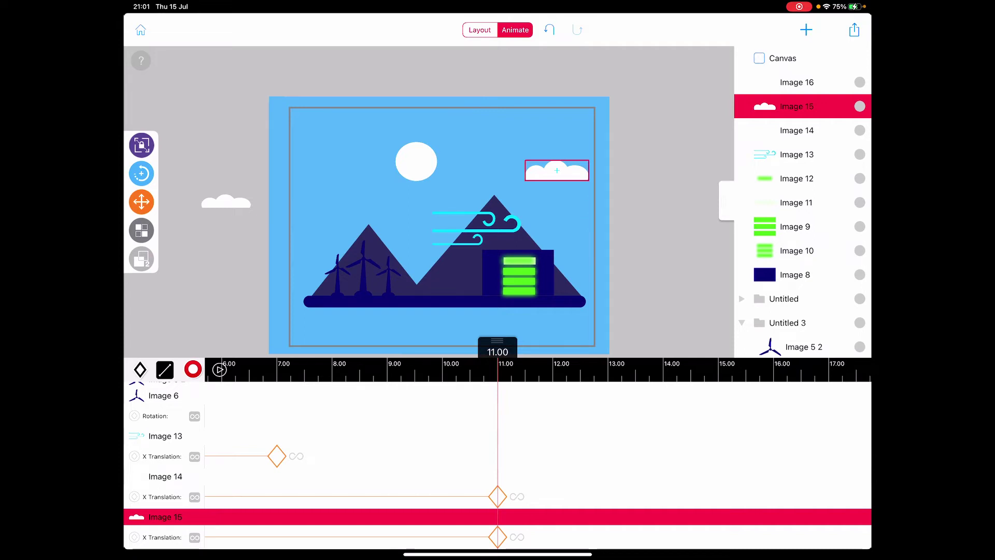
click(141, 201)
click(168, 186)
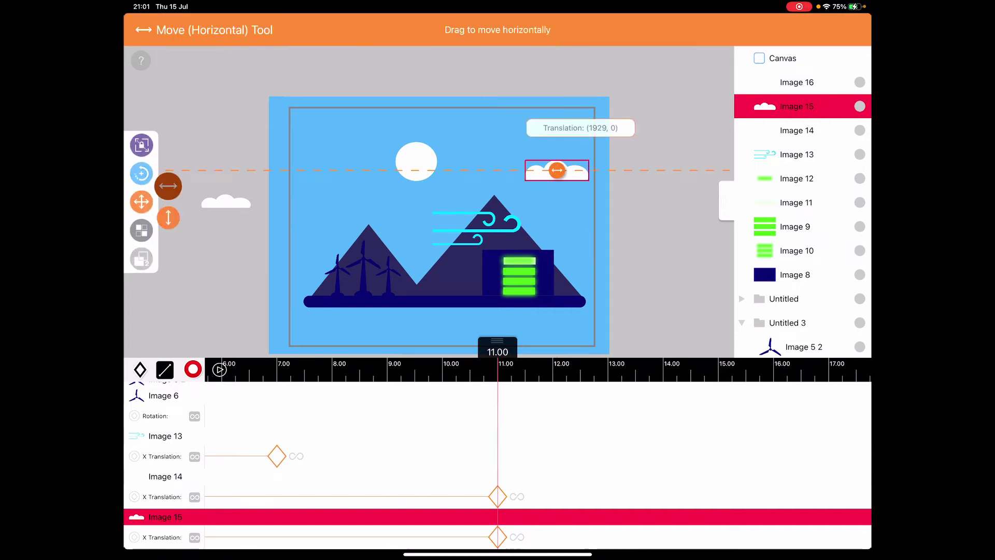
drag(557, 170, 636, 170)
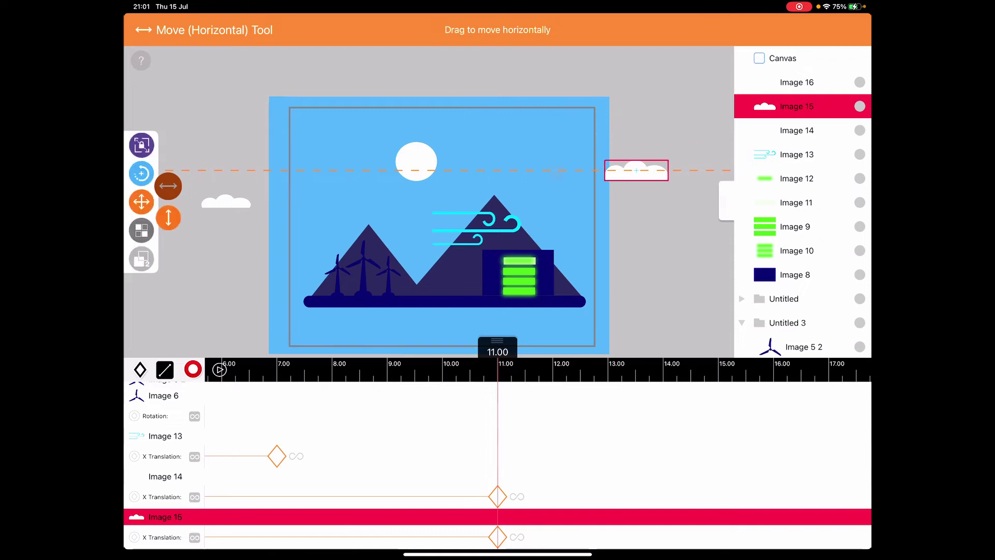
click(141, 202)
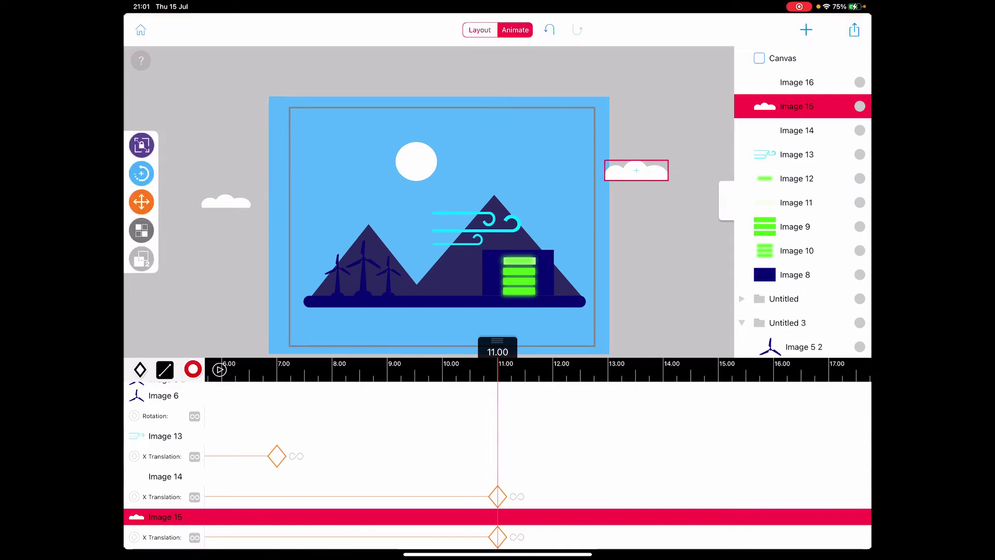
drag(363, 369, 725, 369)
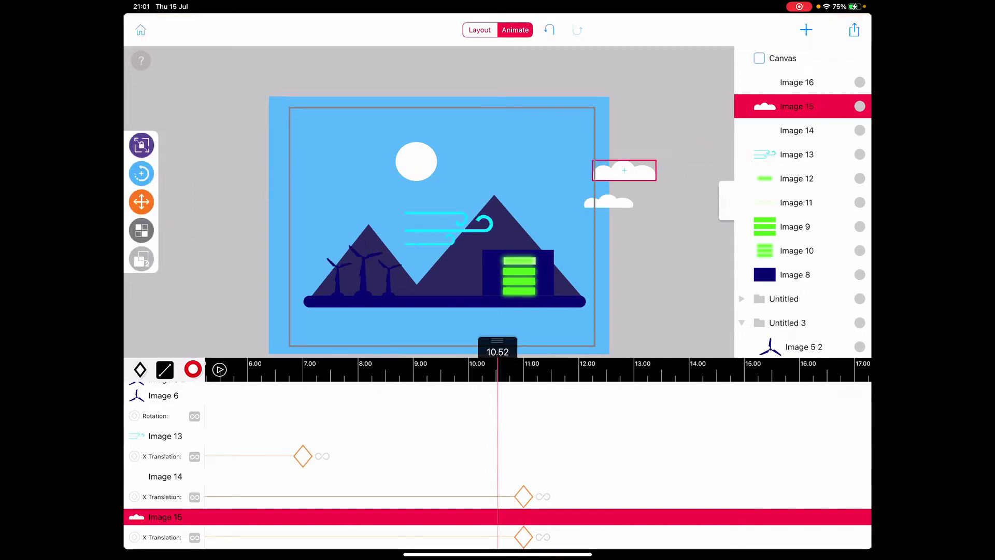
click(219, 369)
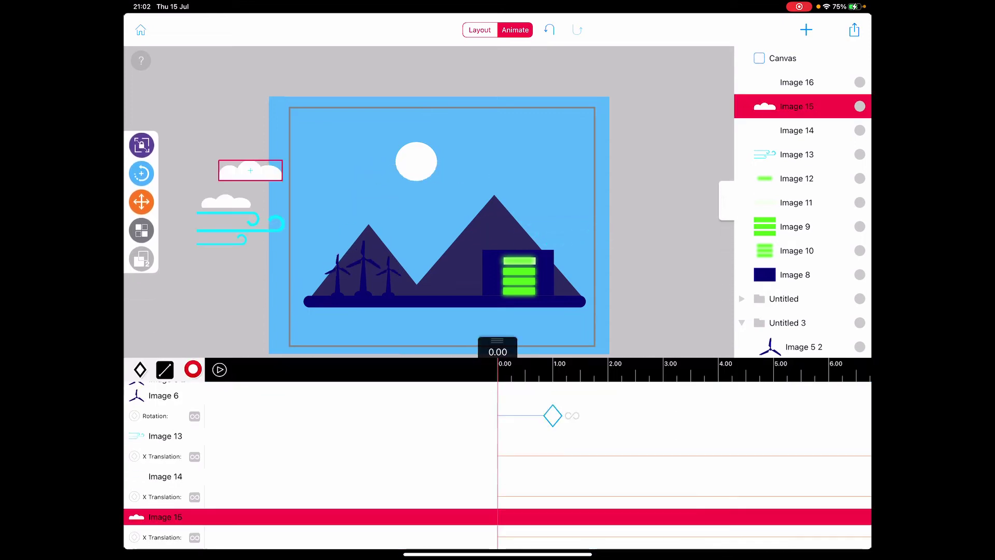
click(854, 29)
click(854, 30)
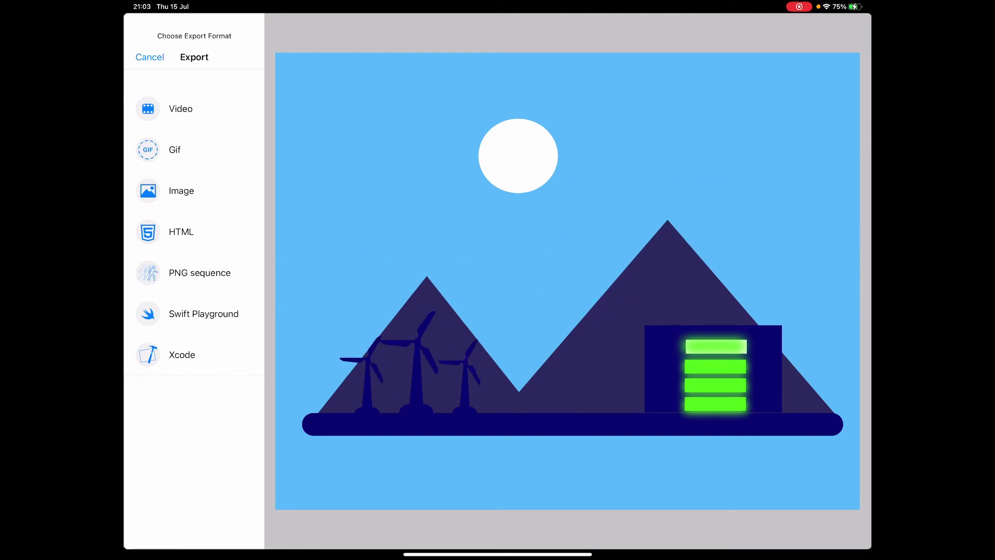
click(149, 57)
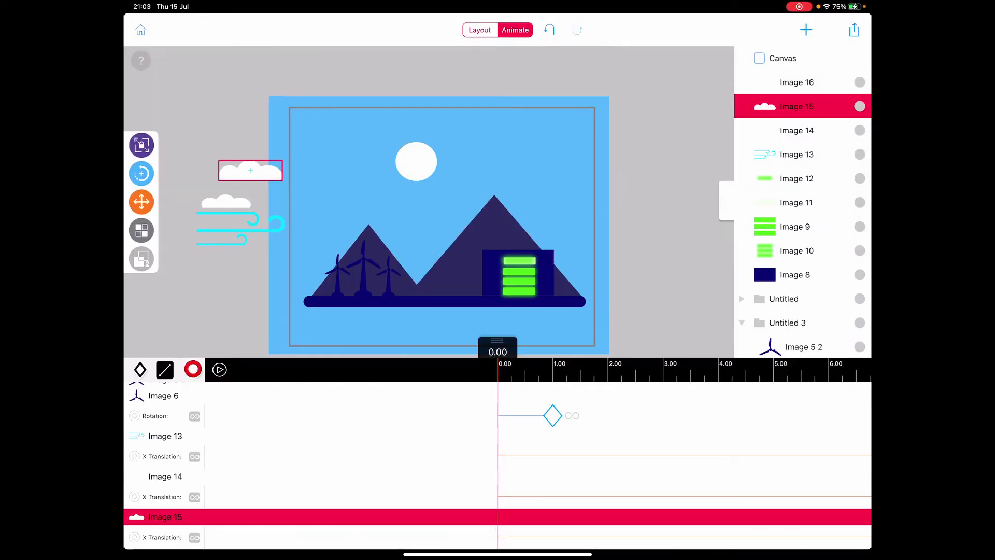
click(519, 261)
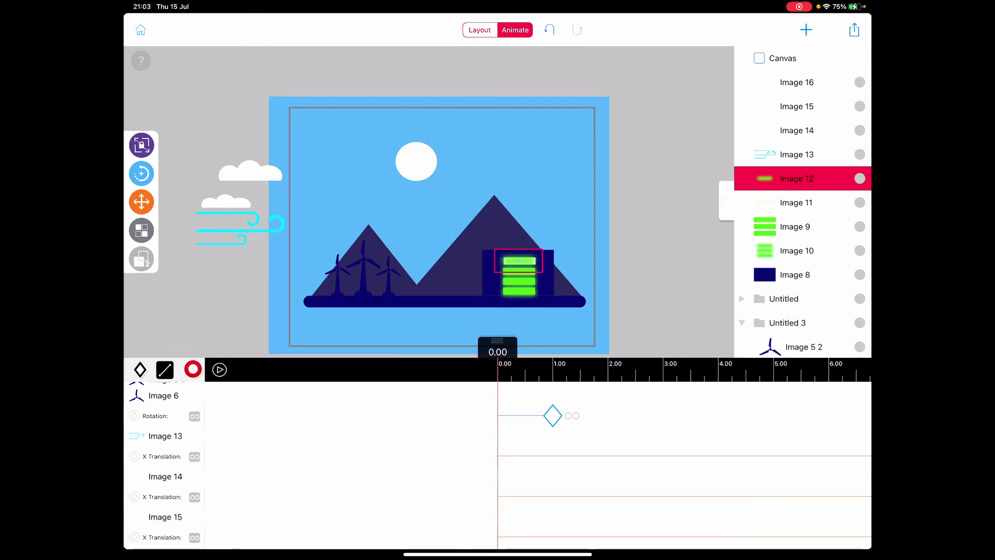
click(479, 29)
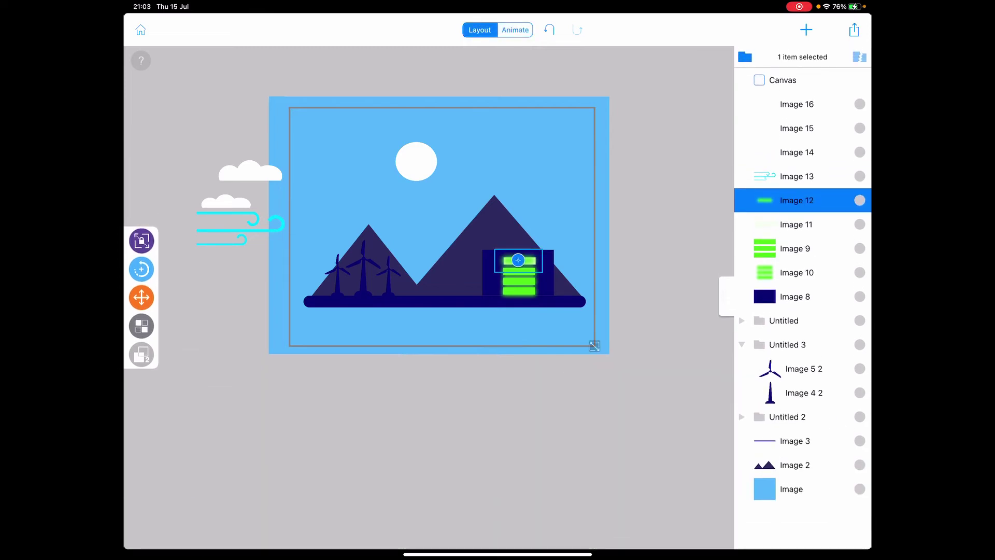
click(141, 326)
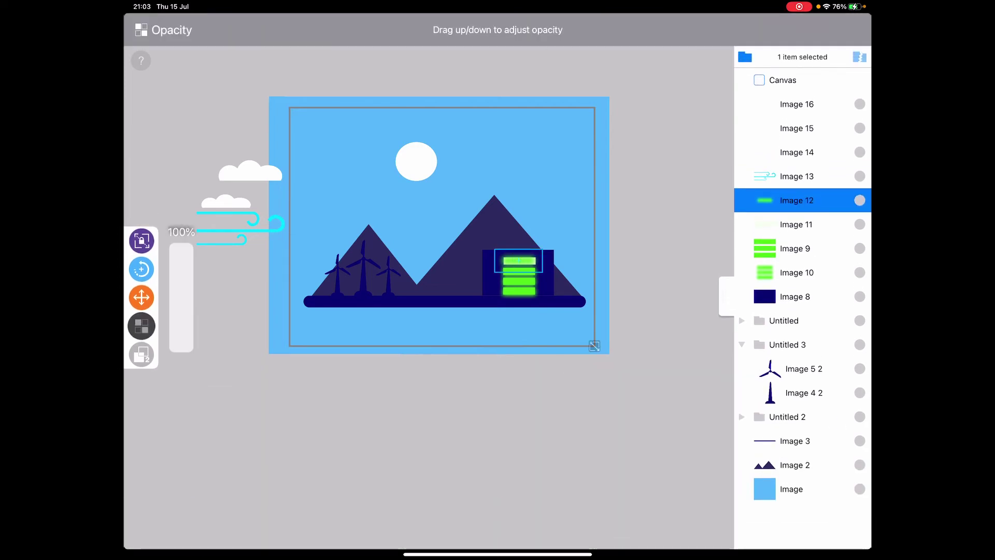
drag(181, 249, 181, 350)
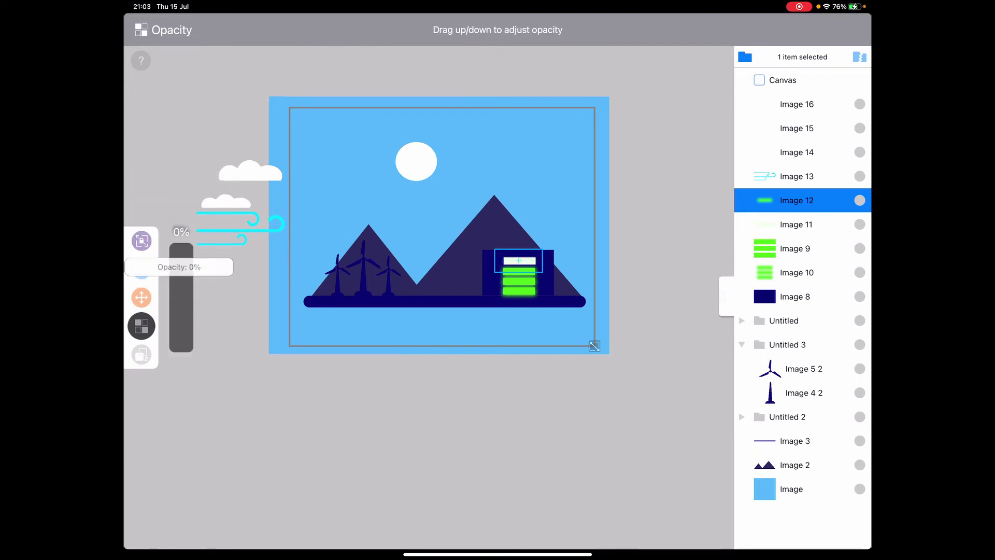
drag(179, 267, 179, 183)
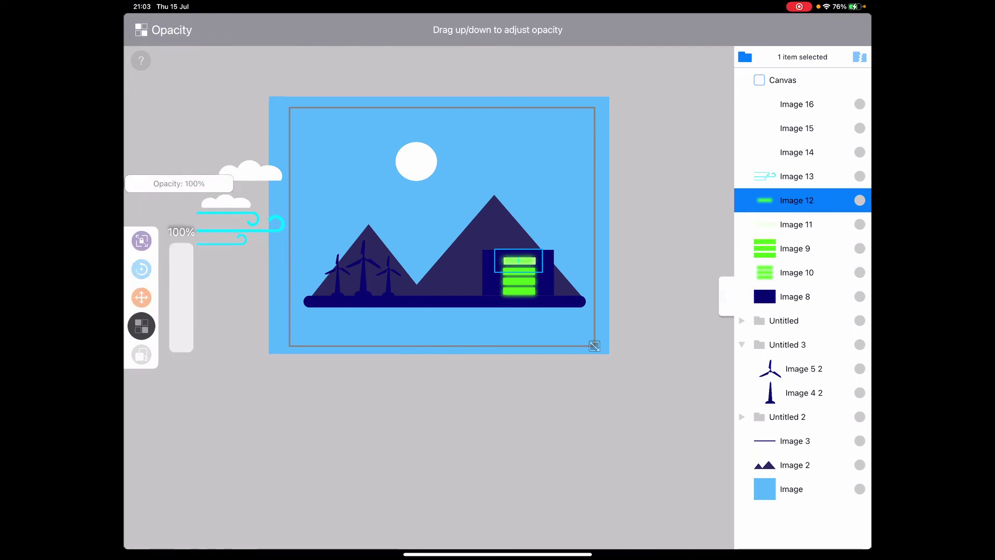
click(519, 259)
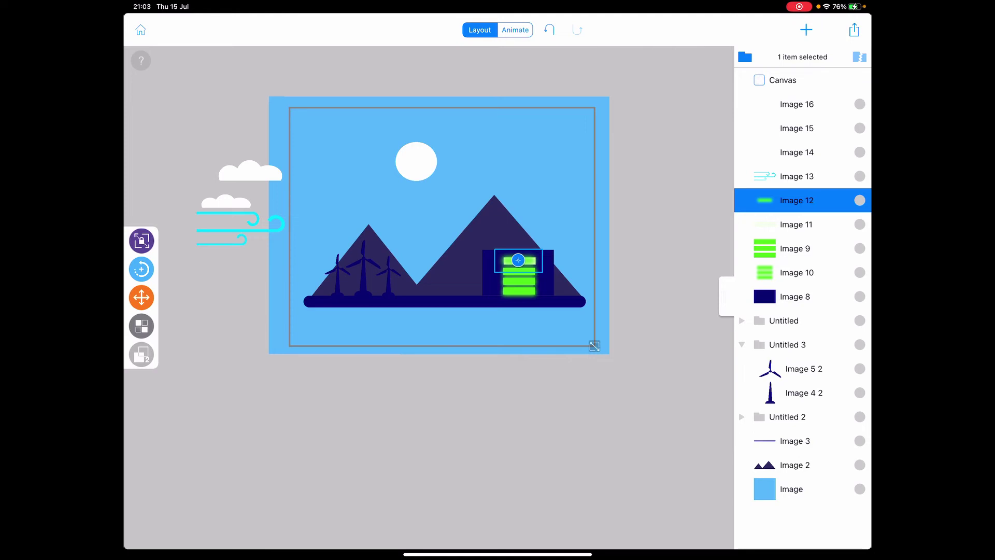
click(515, 30)
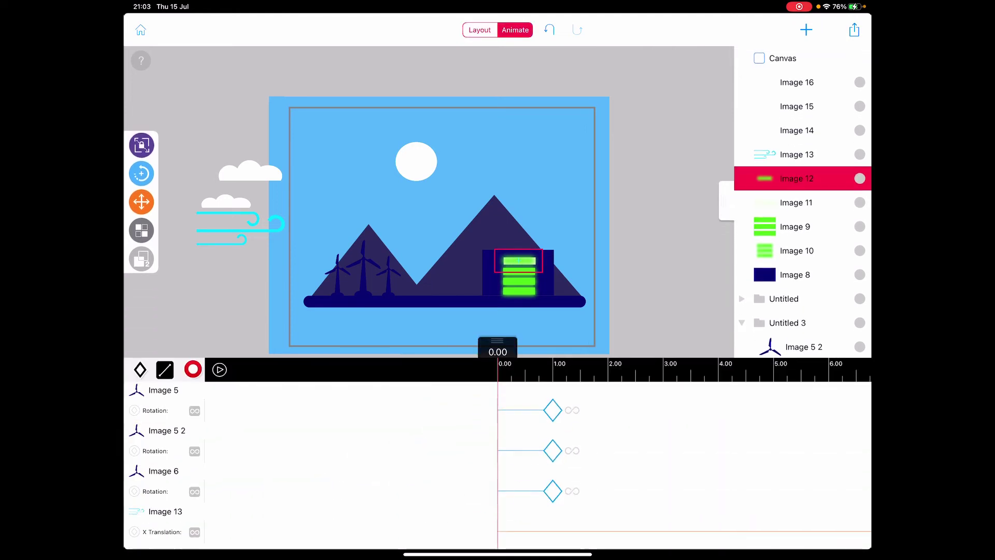
- In Layout mode, zoom in and nudge Image 12, the top battery bar, slightly right
click(480, 30)
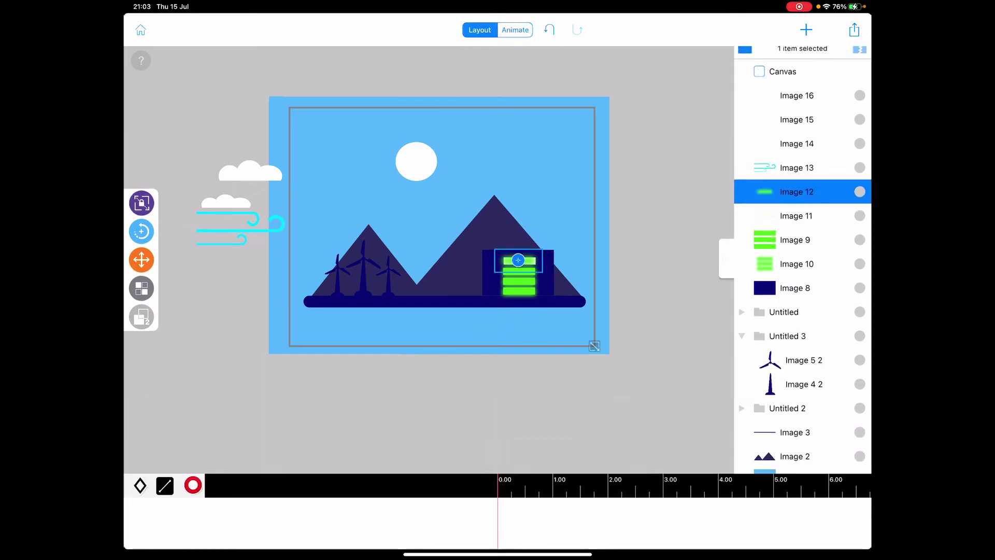
scroll(513, 269, up, 3)
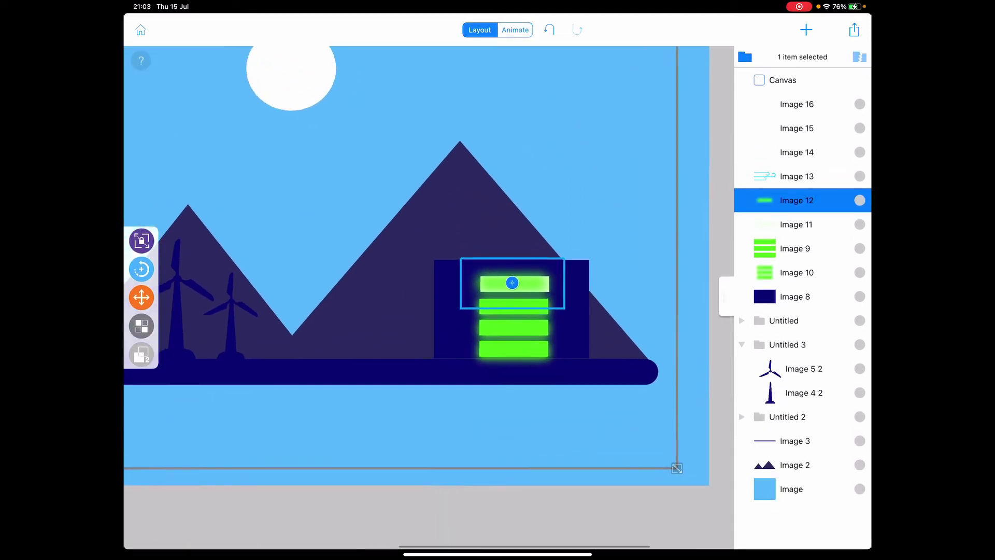
scroll(511, 283, up, 3)
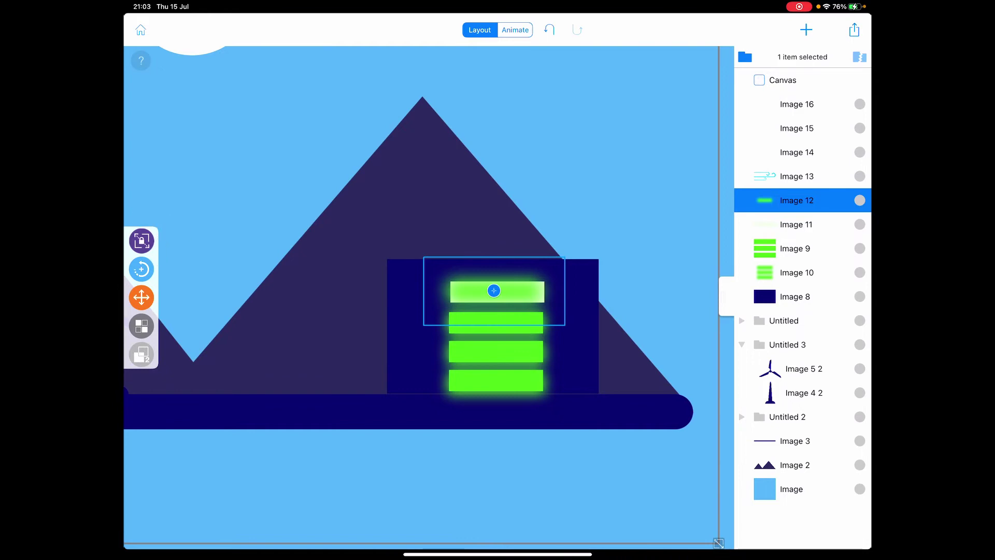
click(142, 297)
click(141, 297)
click(169, 281)
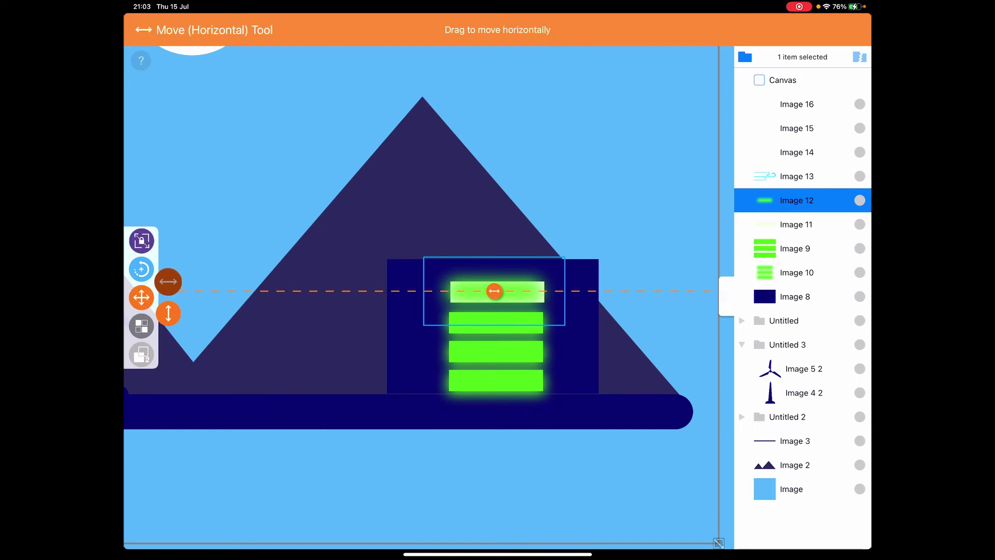
drag(494, 290, 496, 291)
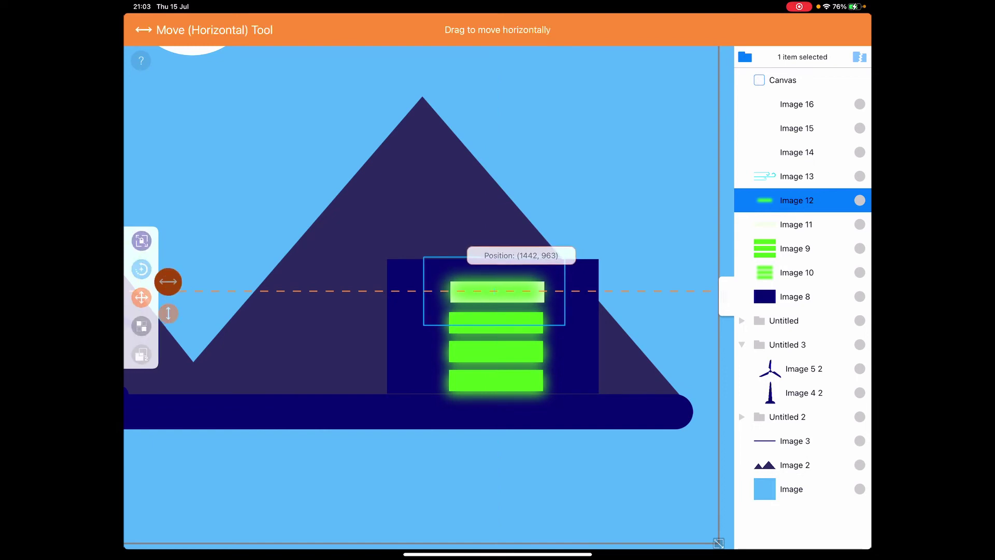
click(142, 297)
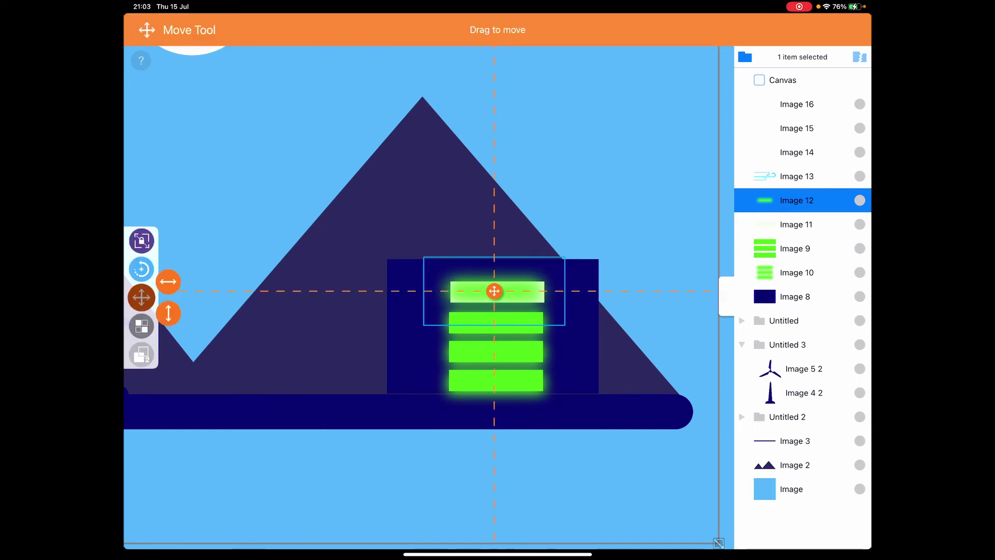
drag(495, 291, 495, 290)
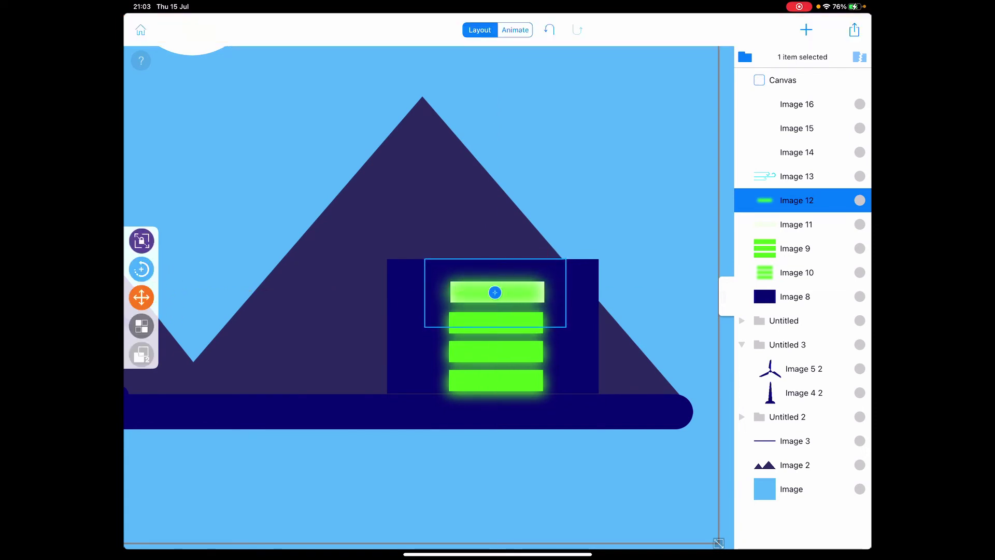
- Scale the top battery bar proportionally a little larger and return to Animate mode
click(141, 240)
drag(495, 293, 494, 293)
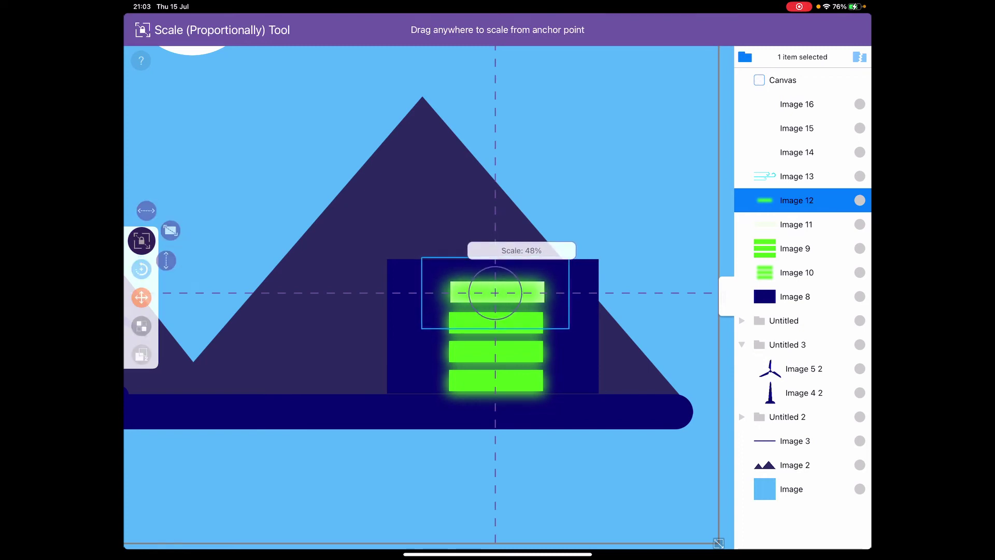
drag(494, 292, 495, 292)
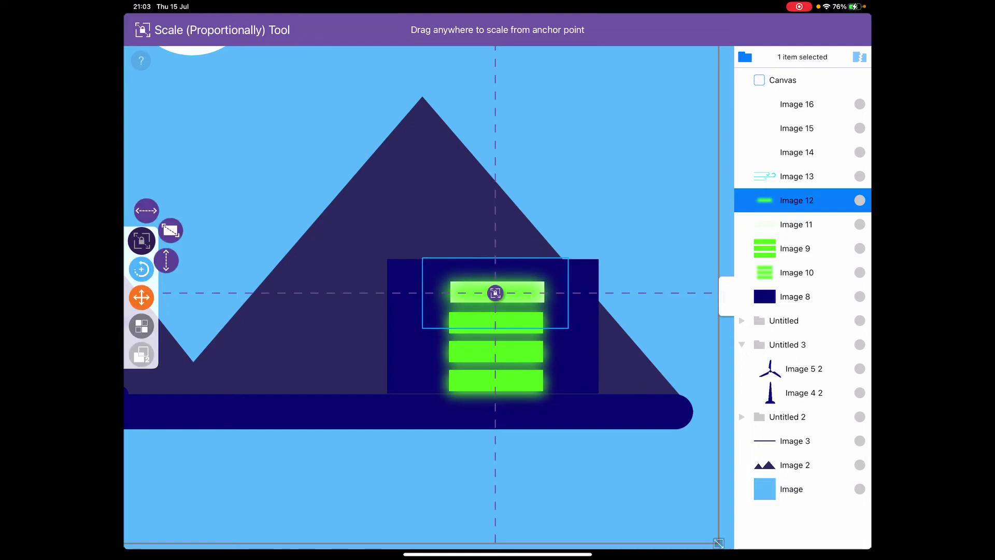
click(142, 240)
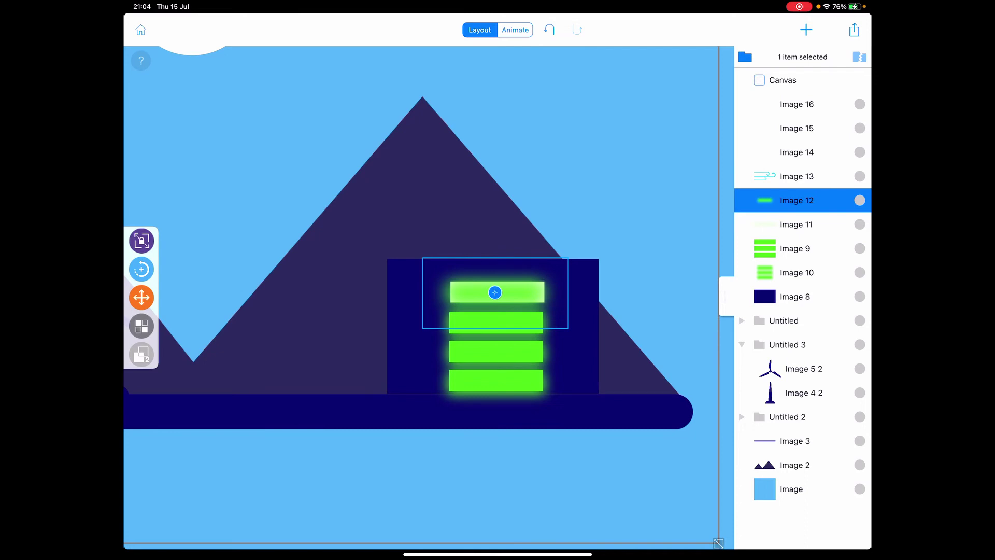
click(516, 30)
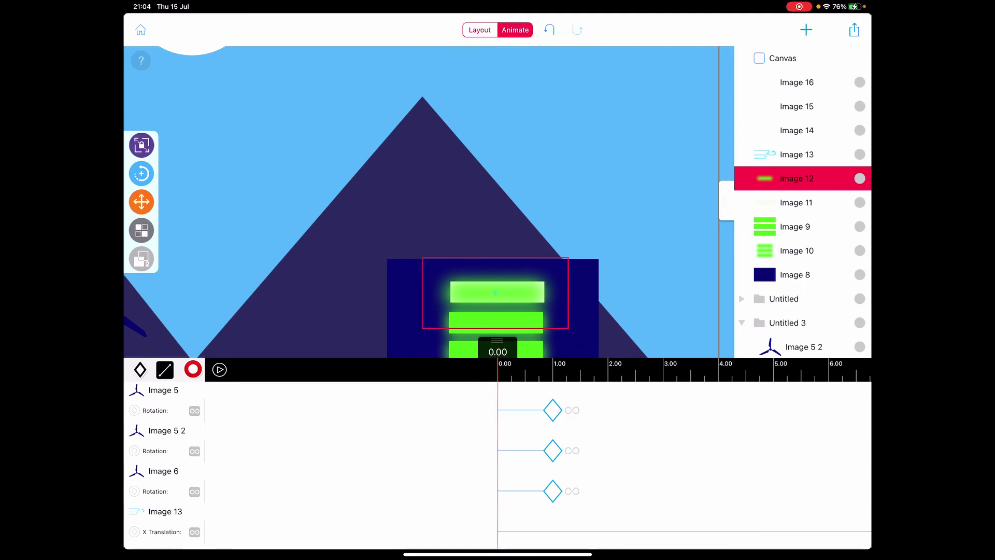
- At 0.50 s, fade Image 12 to 0% opacity, then scrub back to 0.00
drag(570, 441, 542, 440)
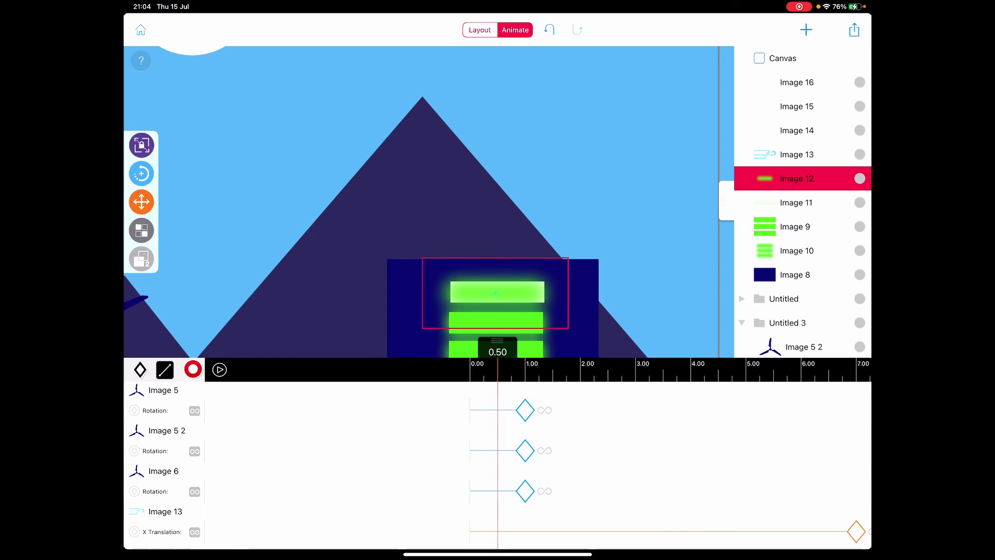
click(142, 230)
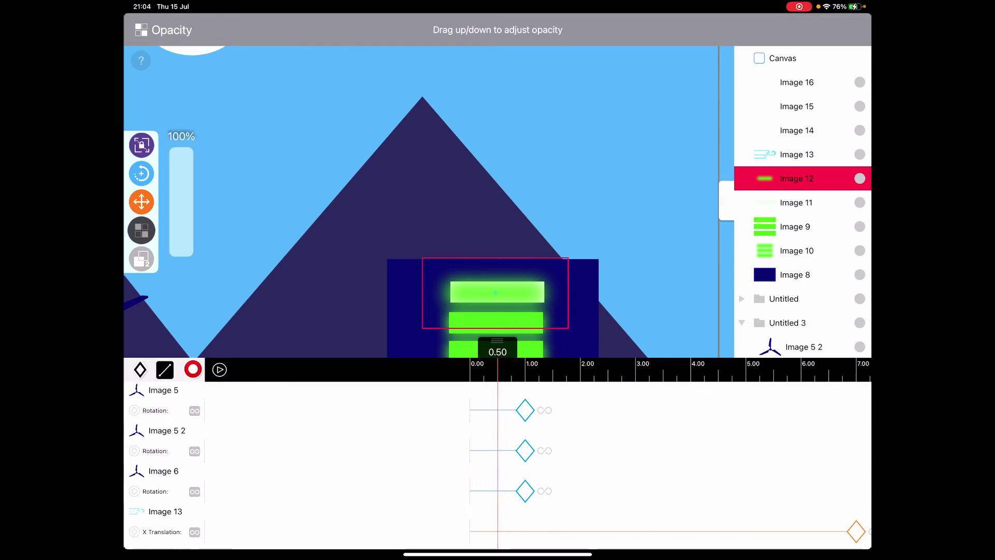
drag(181, 153, 182, 251)
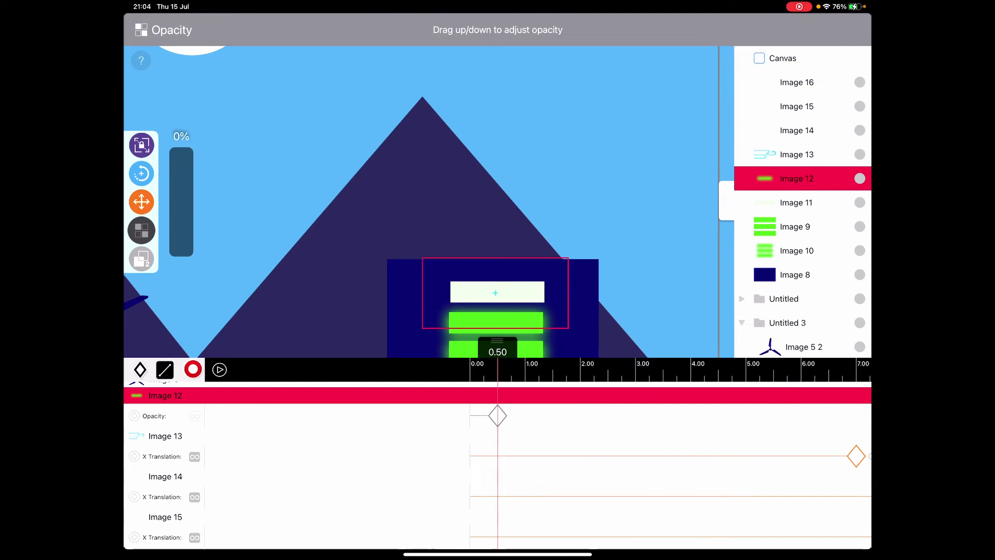
mouse_move(673, 493)
mouse_down()
mouse_move(705, 492)
mouse_move(663, 492)
mouse_move(705, 492)
mouse_move(678, 492)
mouse_up()
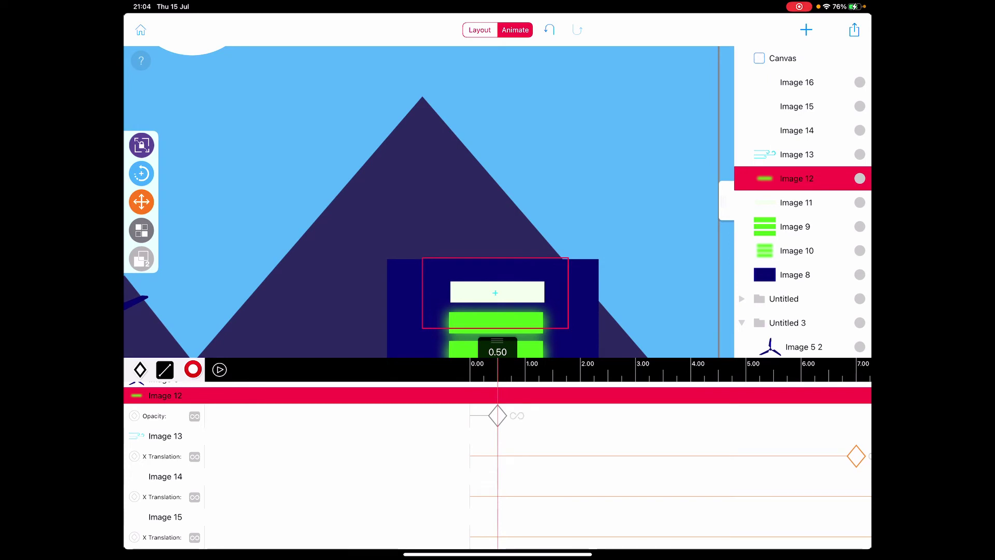
drag(673, 492, 700, 492)
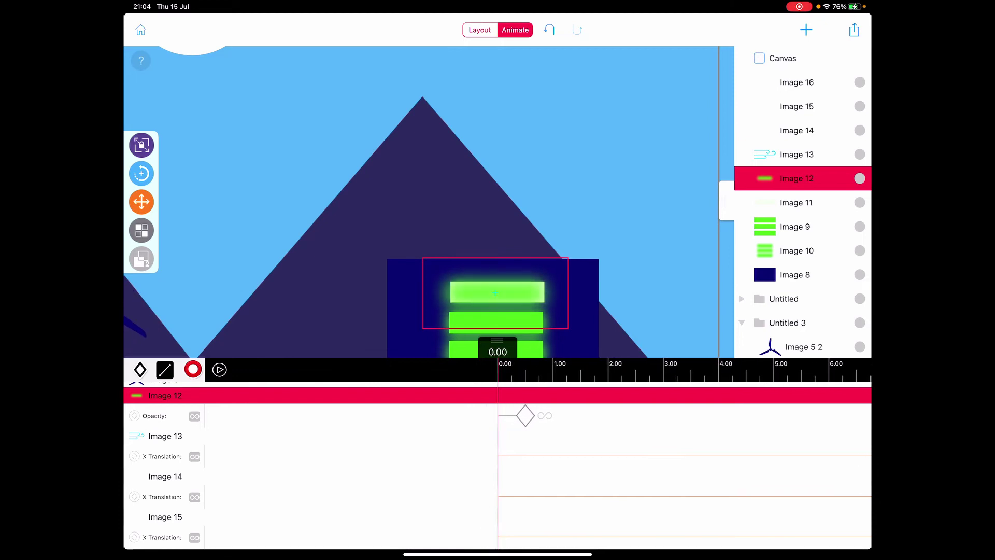
scroll(421, 202, down, 3)
scroll(421, 202, down, 3)
- Play the animation twice to preview the flashing battery, clouds and wind
scroll(421, 202, down, 2)
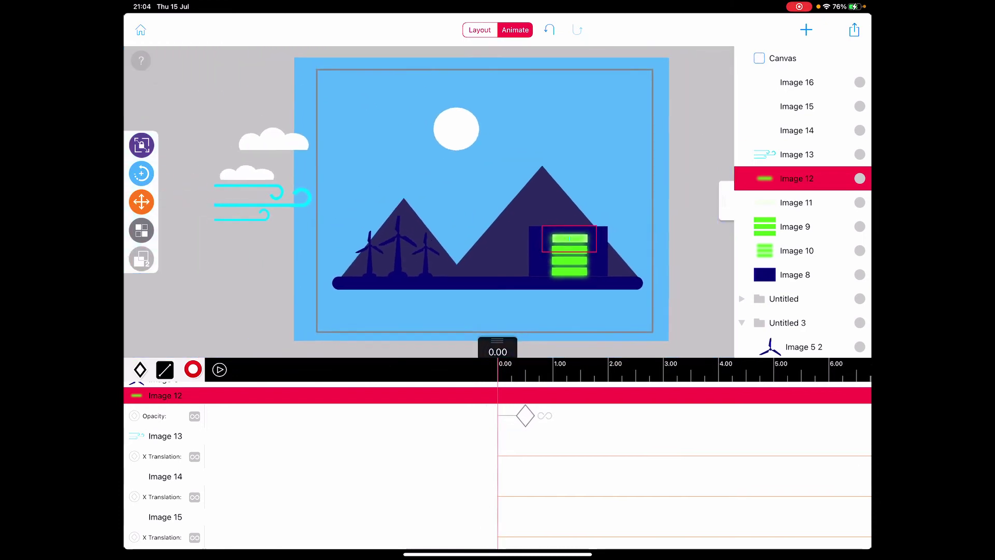
click(219, 370)
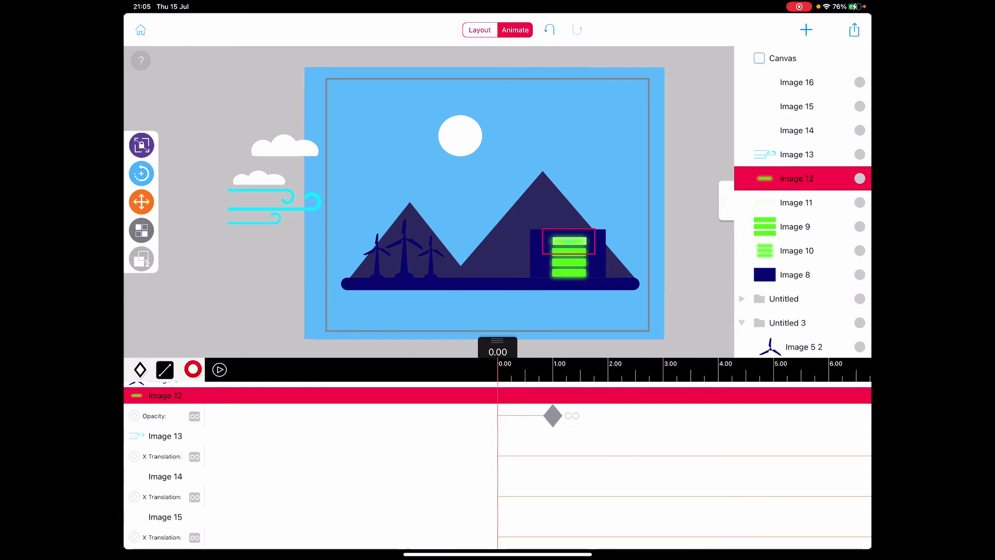
click(219, 369)
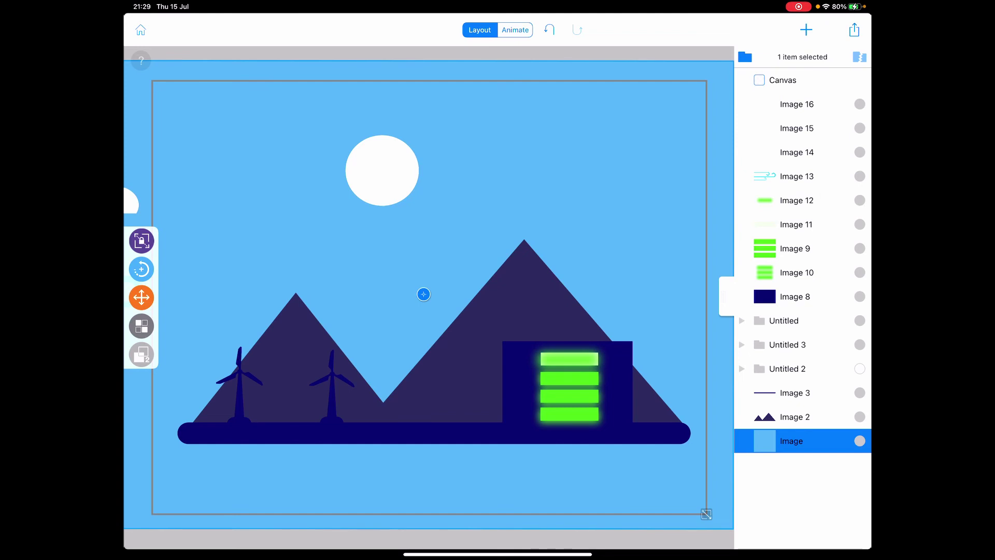
- Select Image 8, switch to Animate mode and bring up Choose Export Format
click(795, 297)
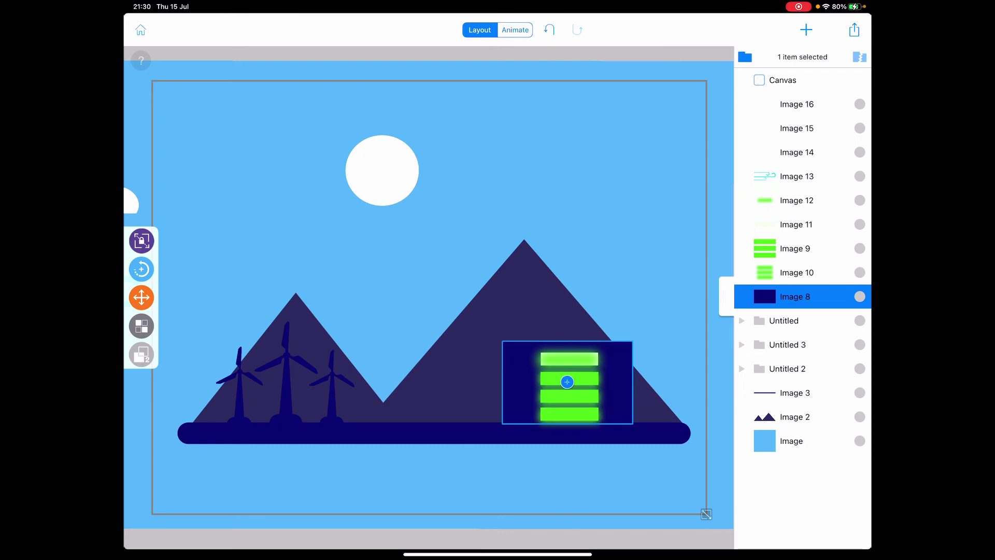
click(515, 29)
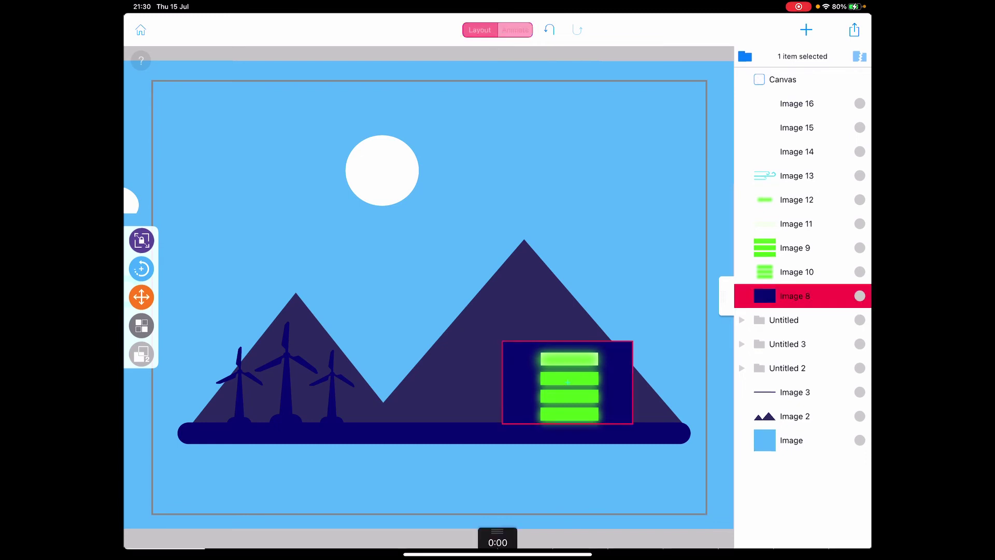
click(854, 29)
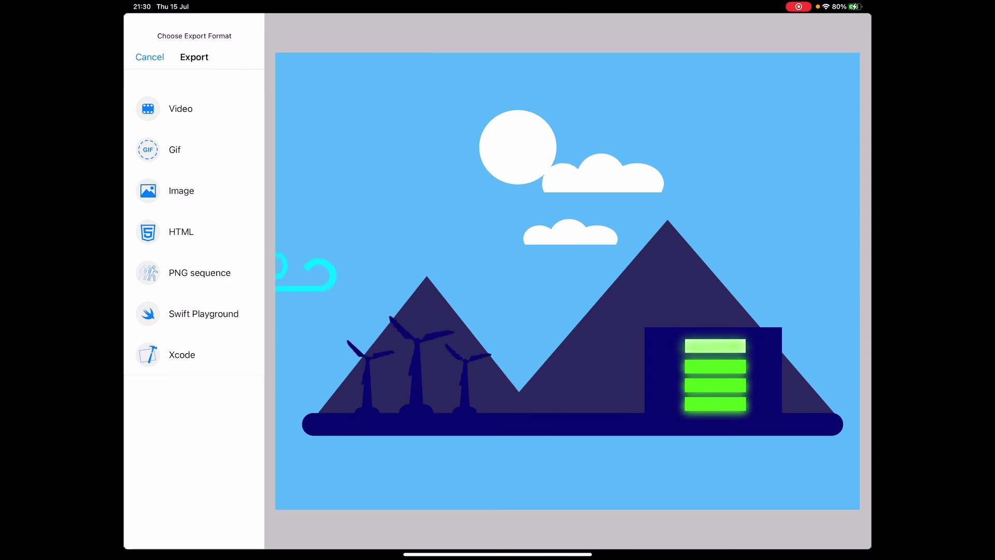
click(149, 57)
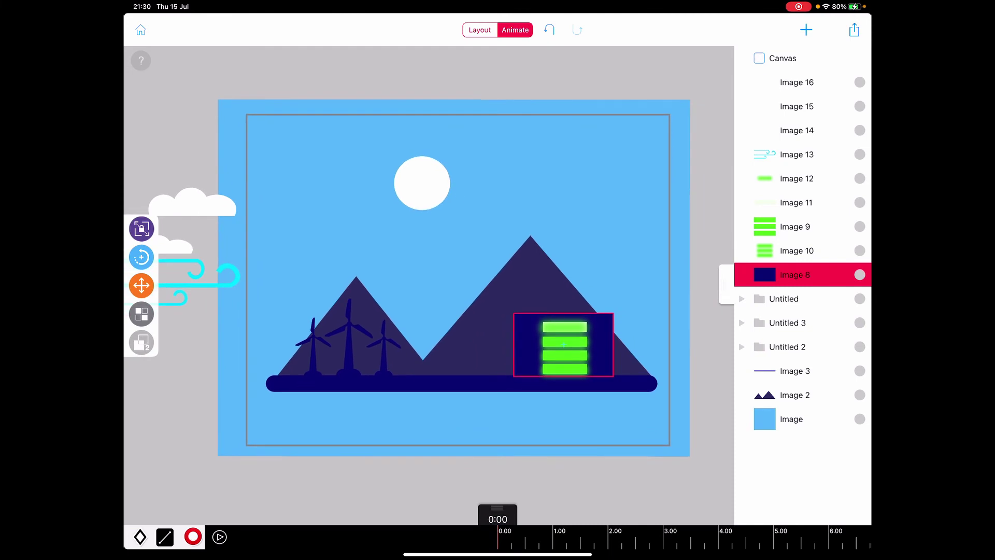
click(219, 536)
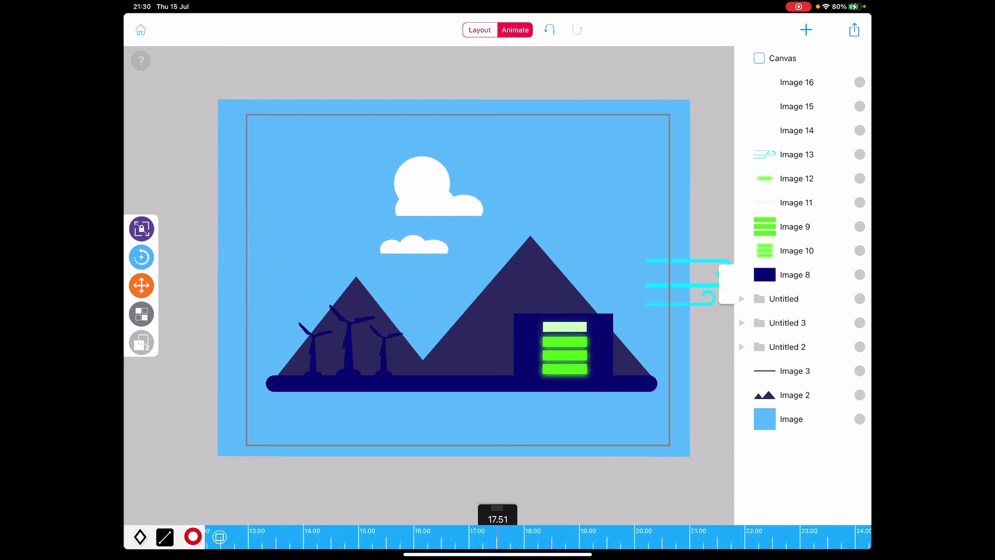
click(854, 30)
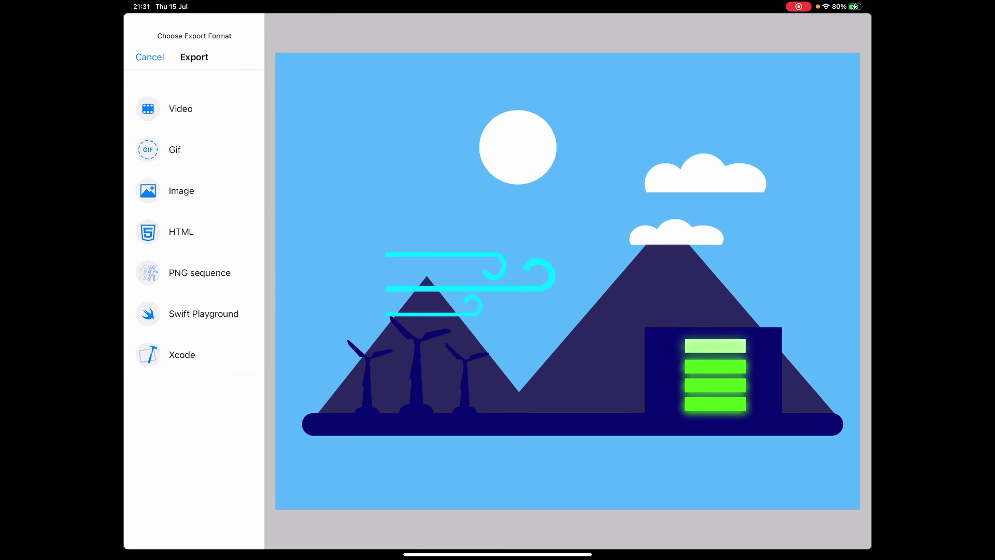
- Abandon the 4K video export and leave the editor for the project gallery
click(180, 108)
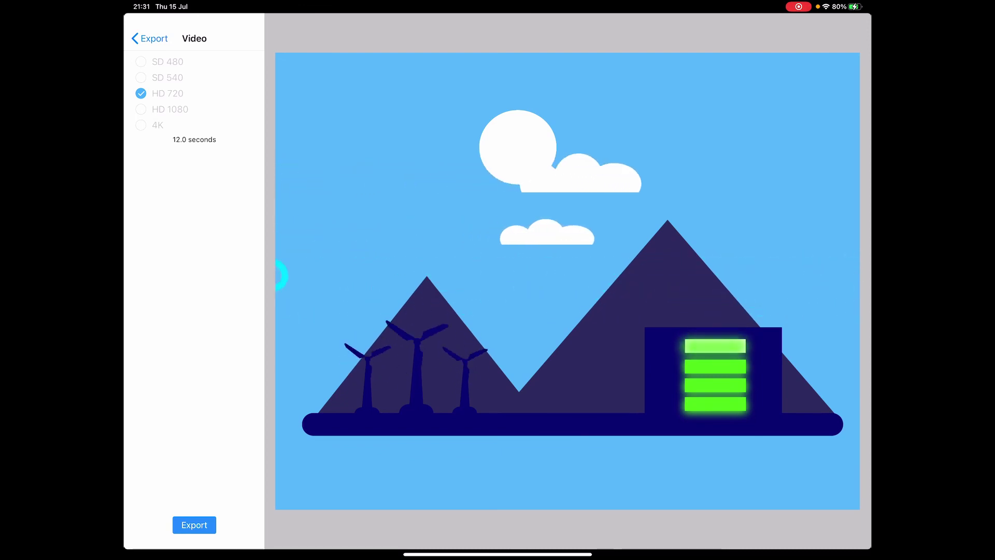
click(150, 125)
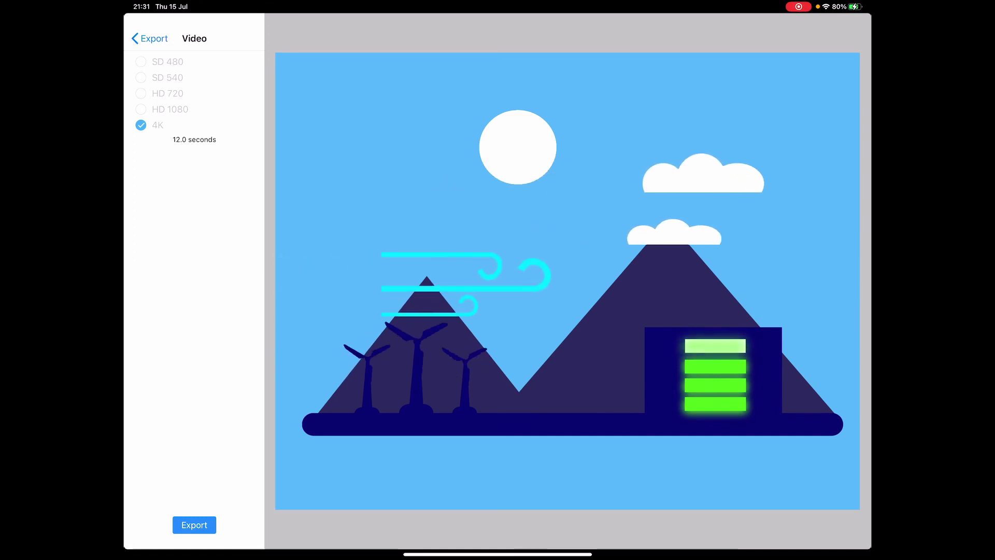
click(150, 38)
click(146, 56)
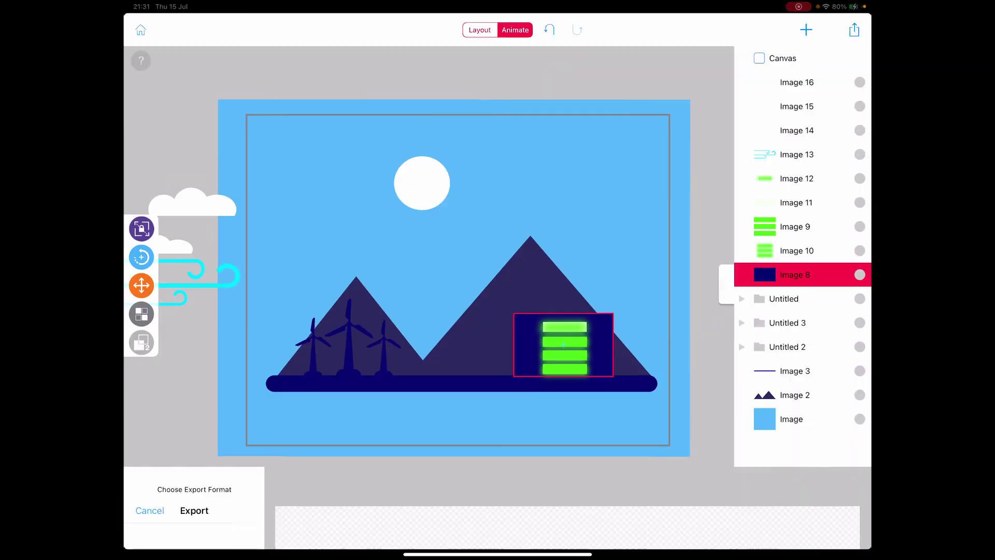
click(140, 30)
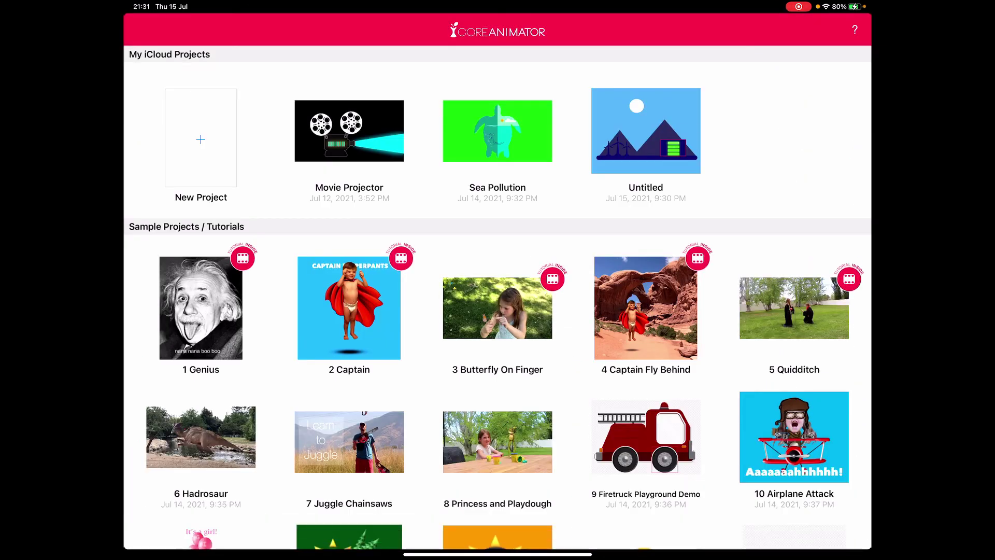
- Replace the Untitled project name with 'Windmill Power'
click(646, 187)
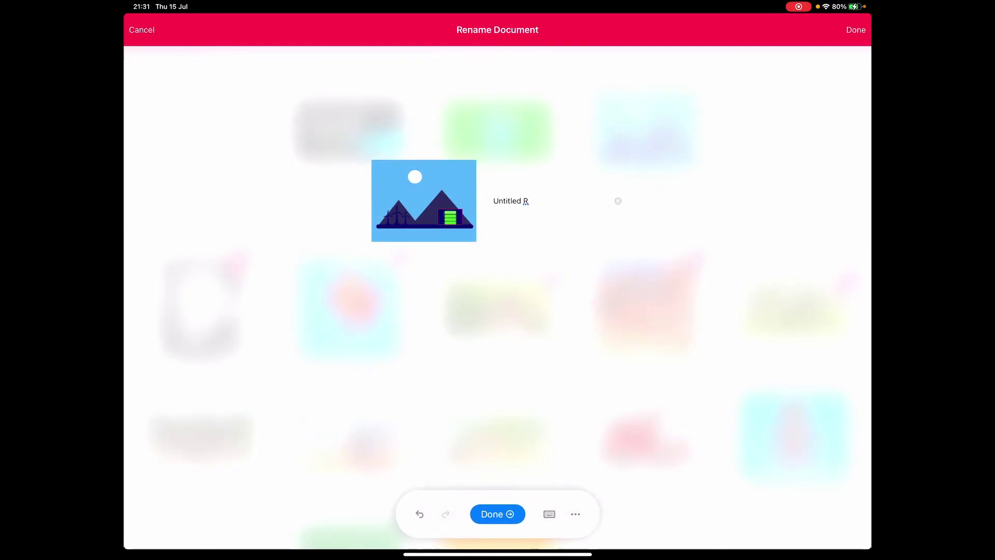
click(549, 513)
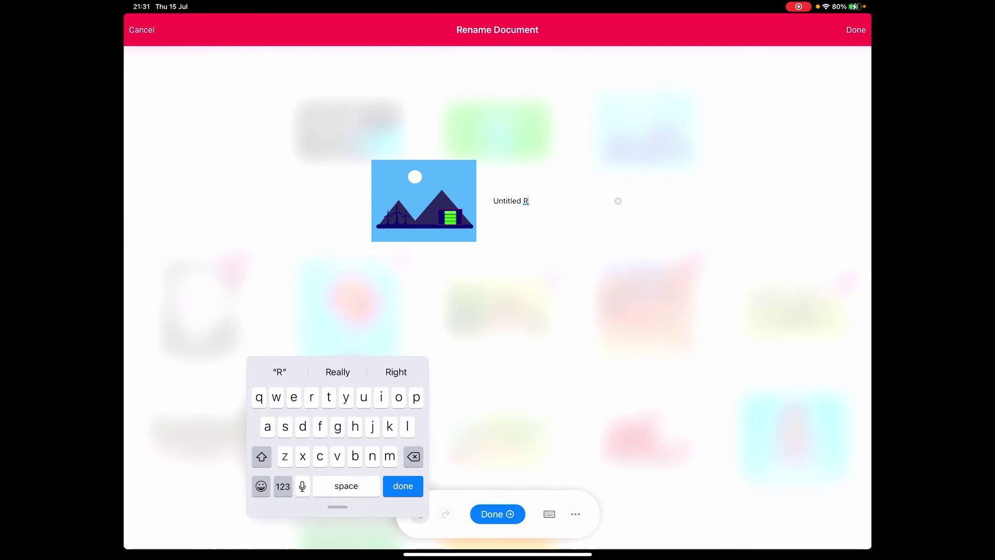
key(BackSpace)
key(BackSpace)
key(BackSpace)
key(BackSpace)
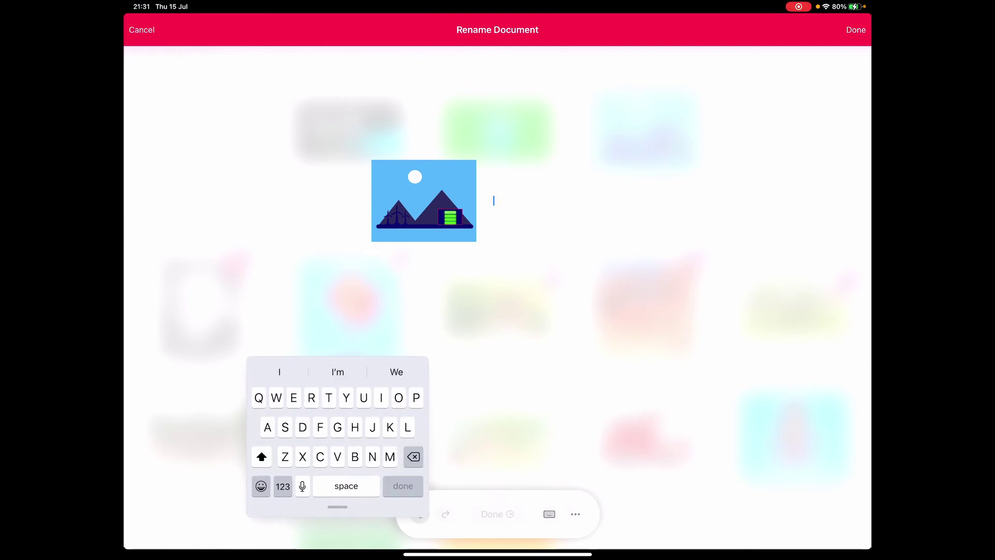
text(Windmill)
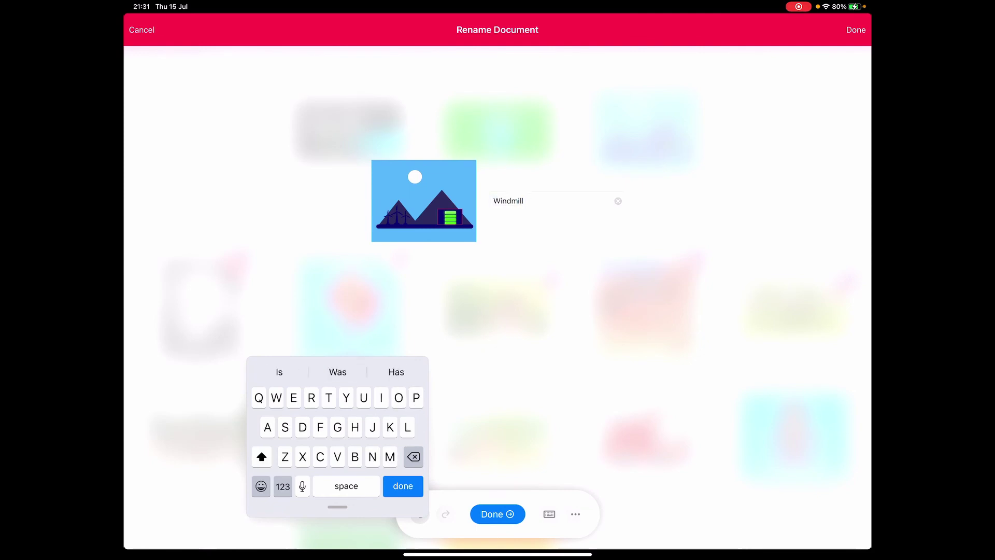
text( Power)
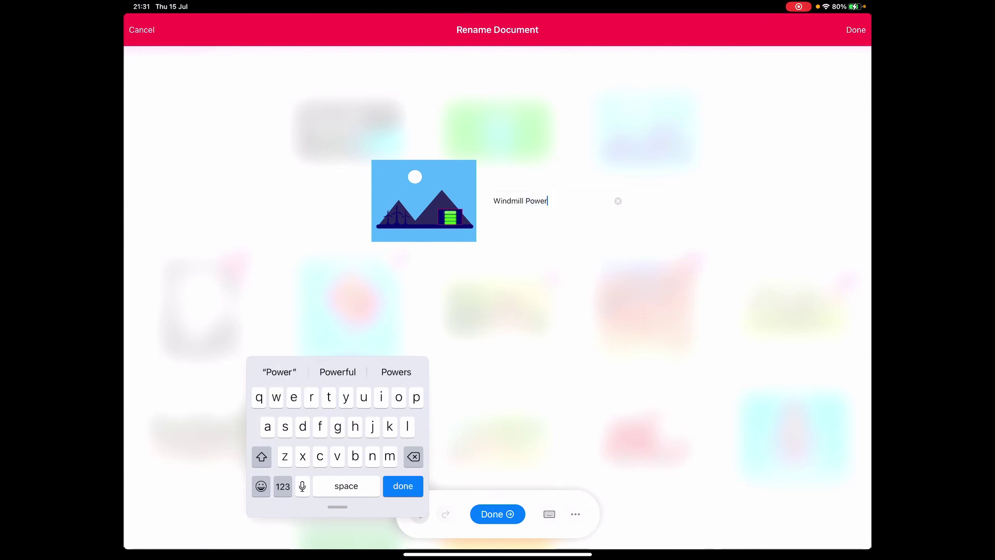
key(Return)
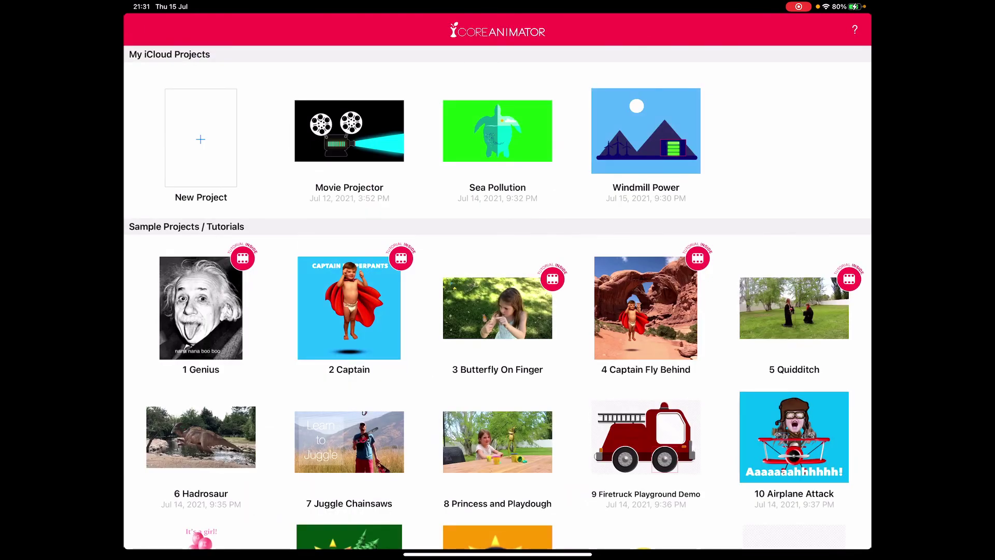
- Open the Windmill Power project and export it as a 4K video
click(646, 130)
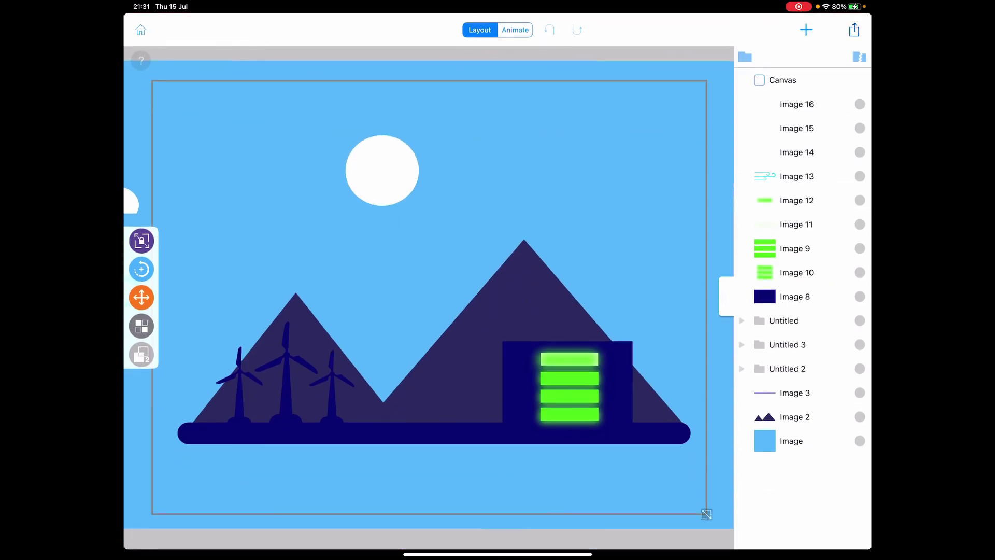
click(854, 29)
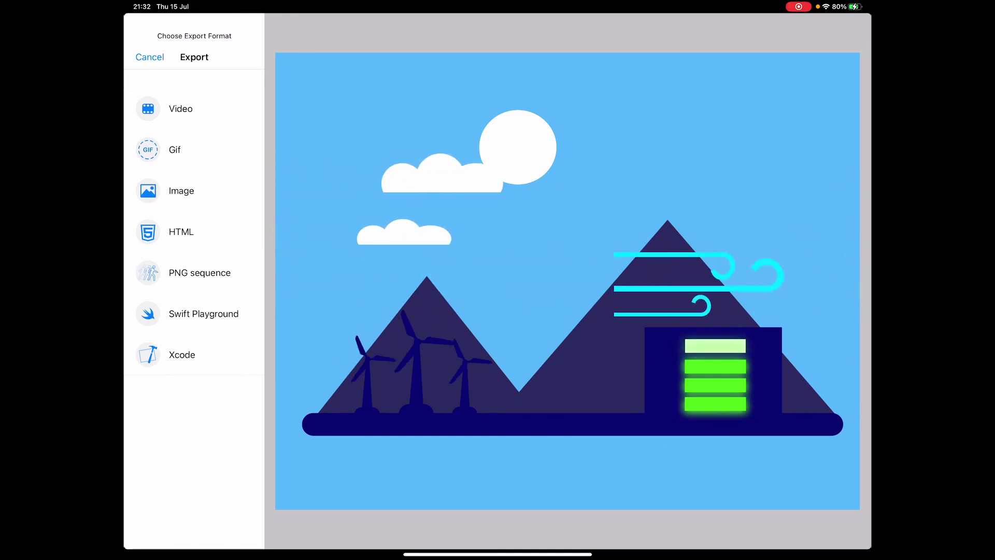
click(181, 108)
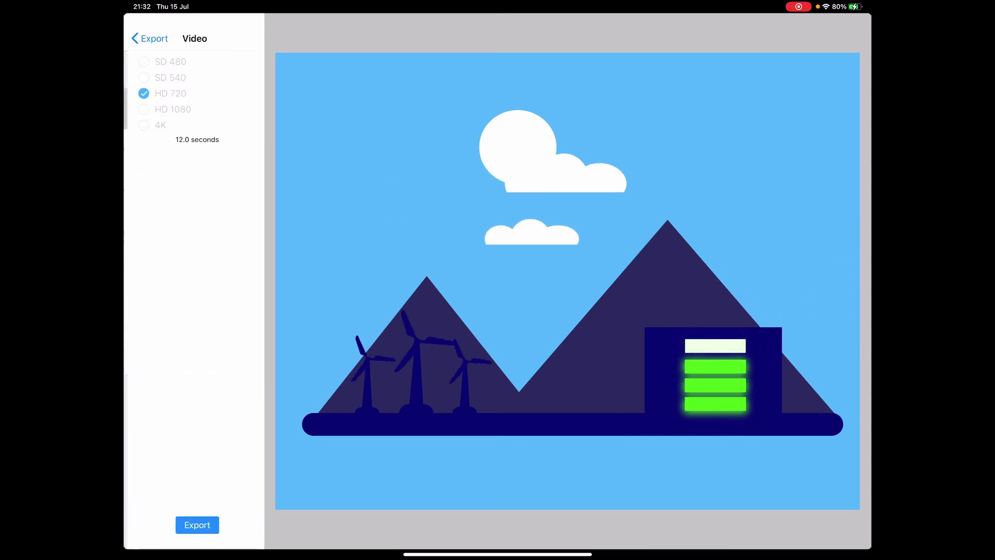
click(157, 125)
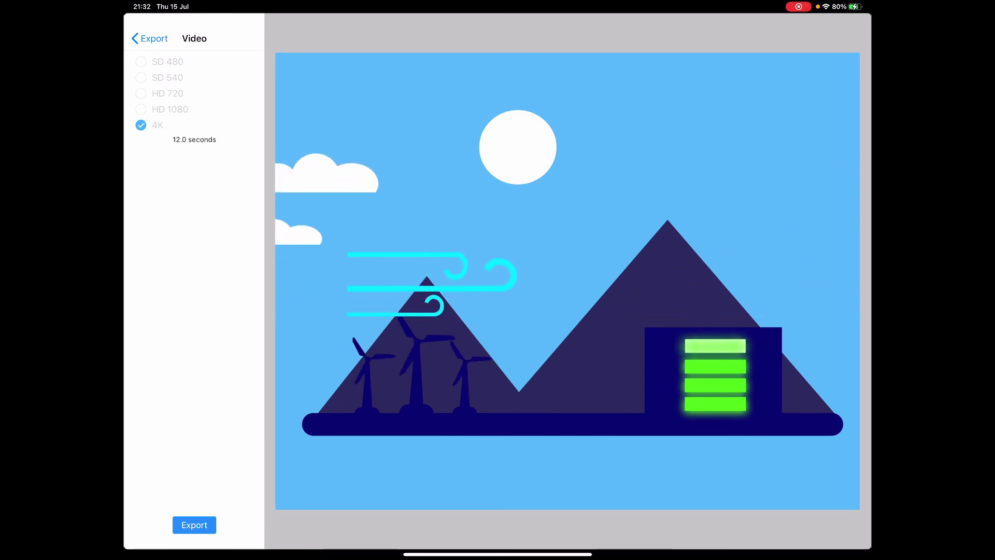
click(194, 525)
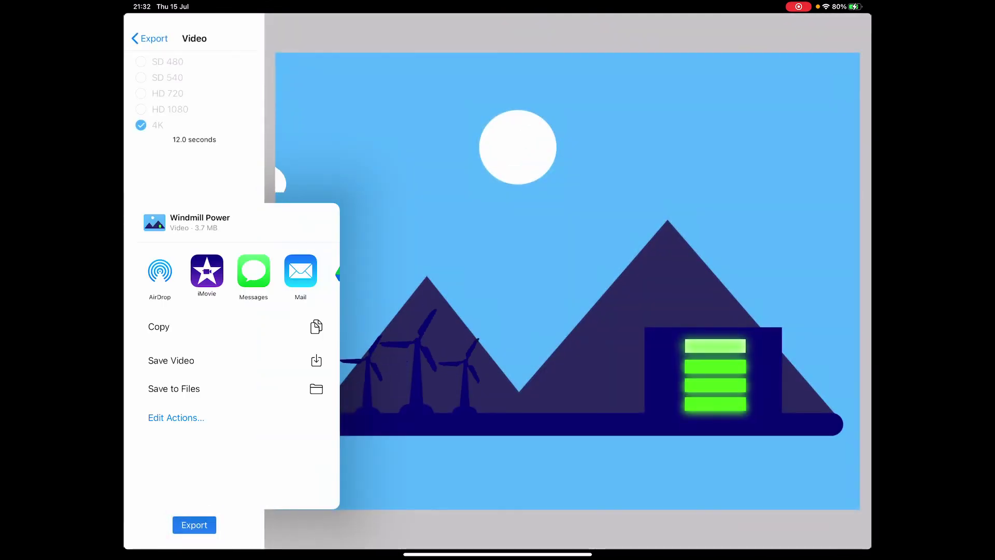
- Send the exported Windmill Power.mov to Google Drive from the share sheet
scroll(234, 275, right, 3)
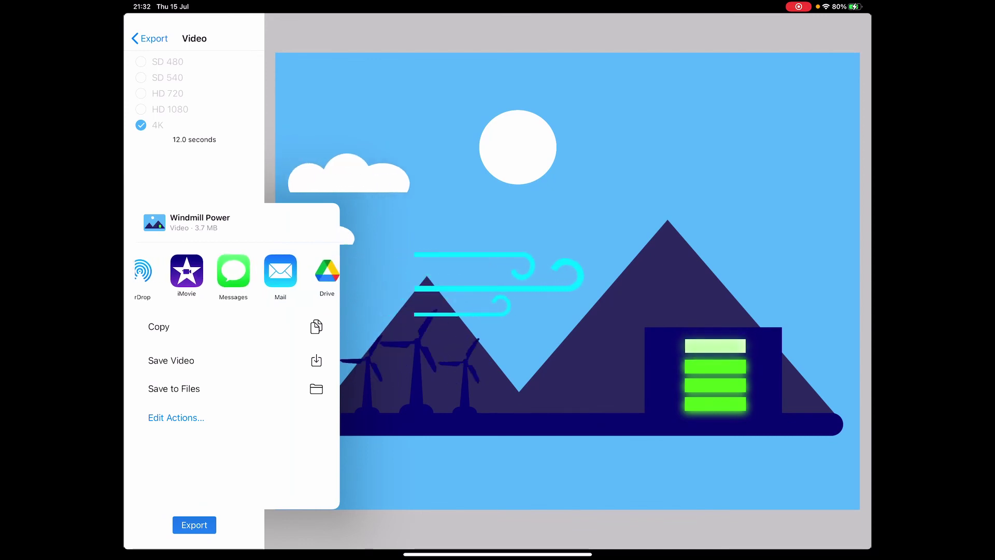
click(247, 270)
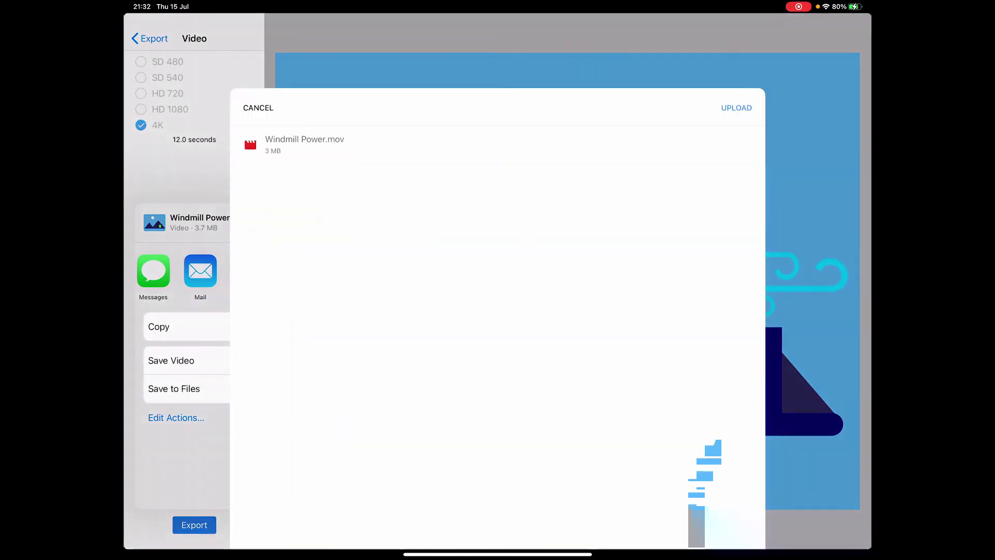